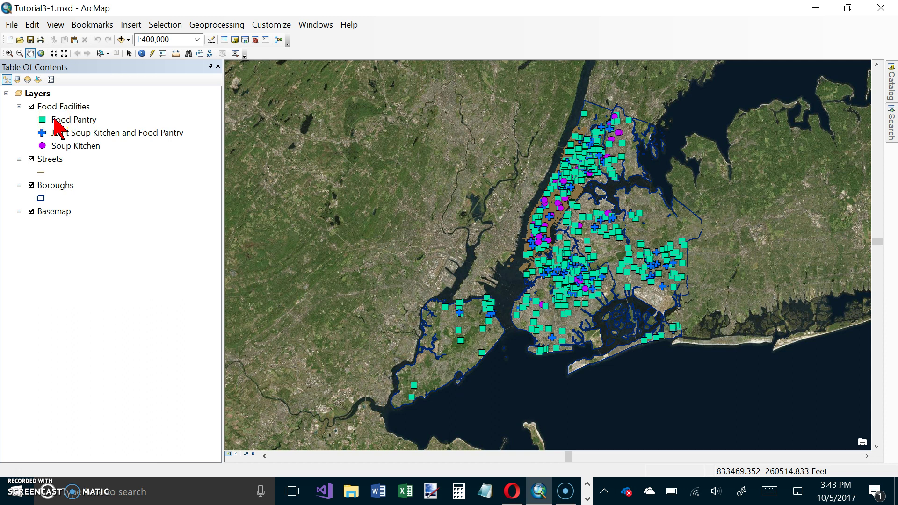
# Go to the Manhattan Borough bookmark and set the map scale to 1:143,169
pyautogui.click(107, 26)
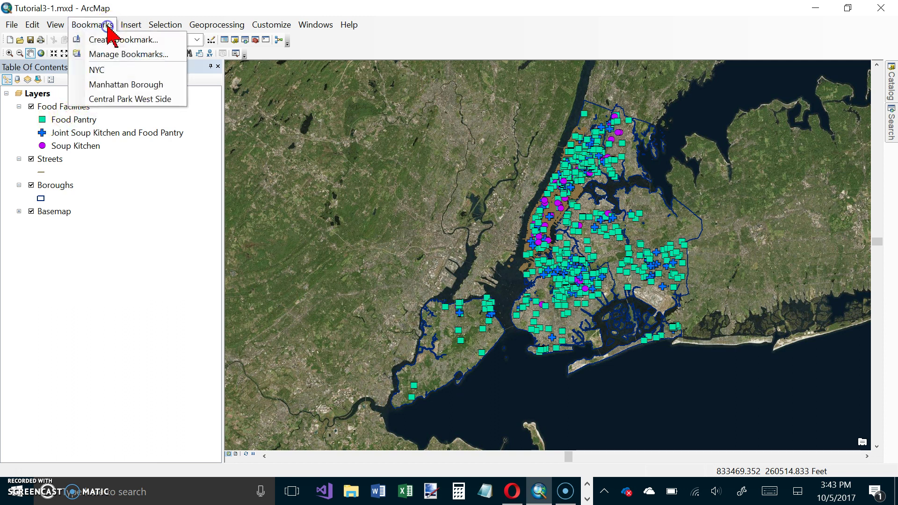
pyautogui.click(123, 85)
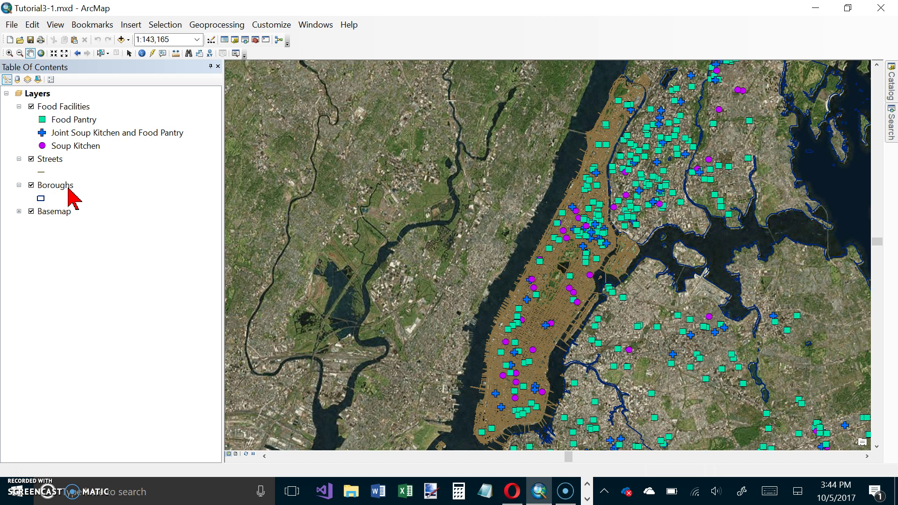
pyautogui.click(61, 161)
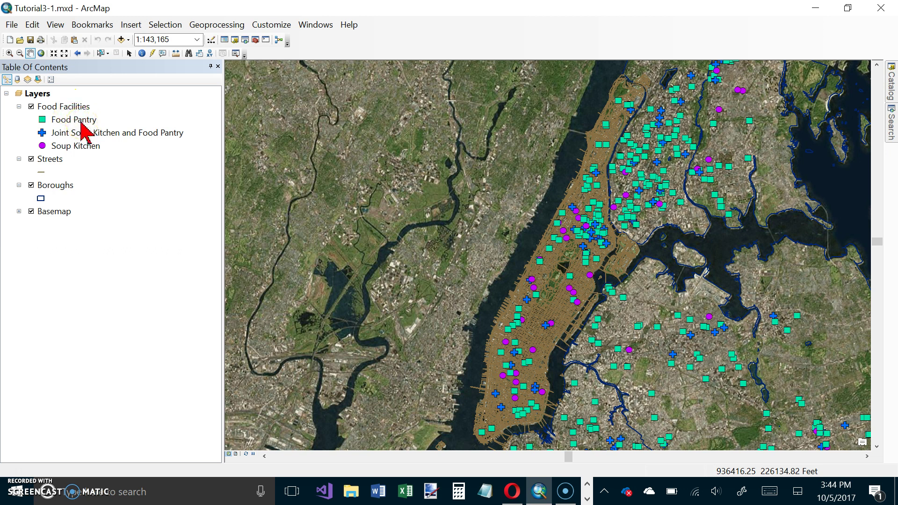
pyautogui.click(173, 40)
pyautogui.click(175, 40)
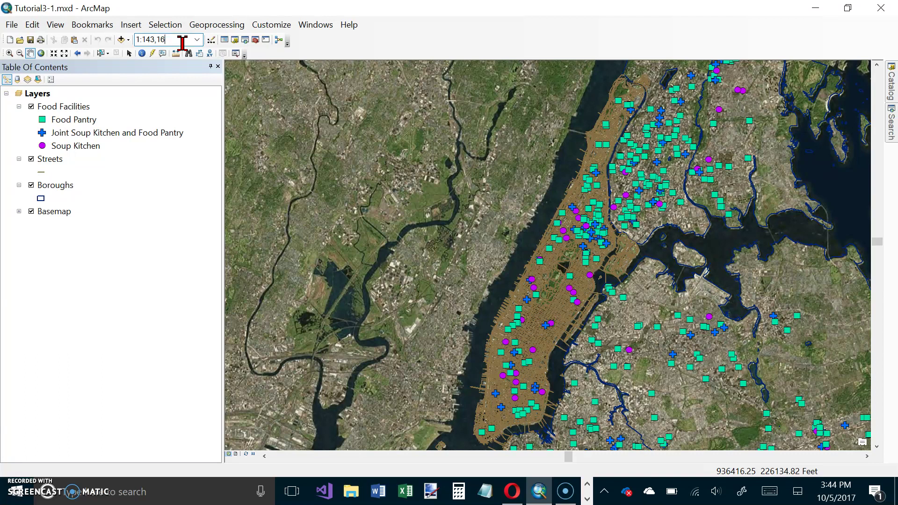
pyautogui.write('9')
pyautogui.click(395, 276)
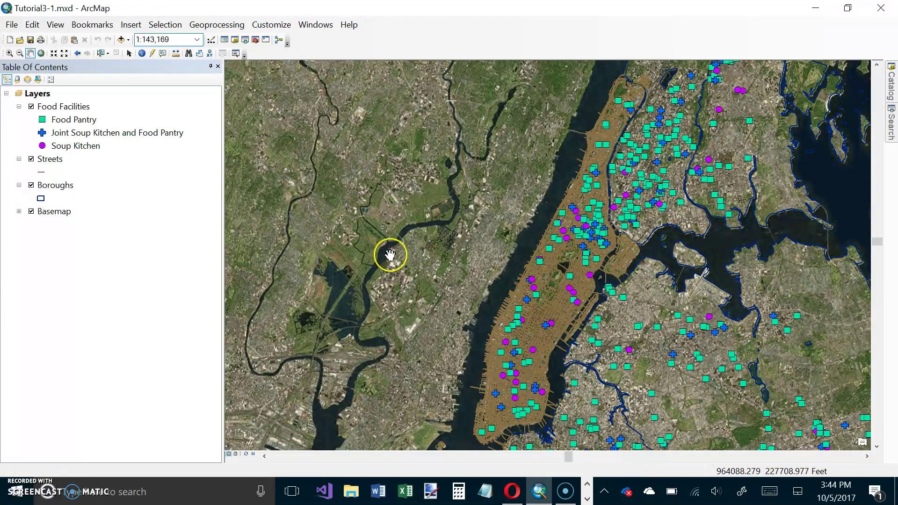
pyautogui.press('Return')
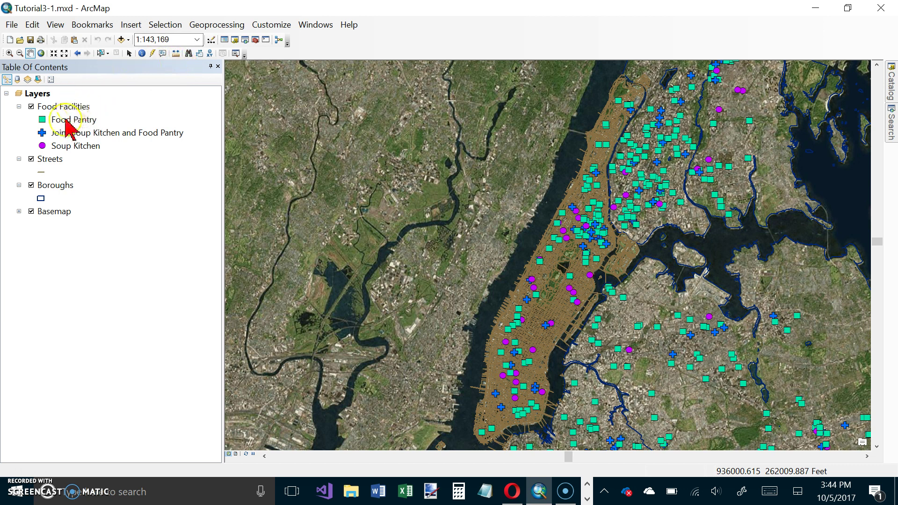
# Set the Basemap group layer's minimum visible scale to the current map scale
pyautogui.rightClick(50, 213)
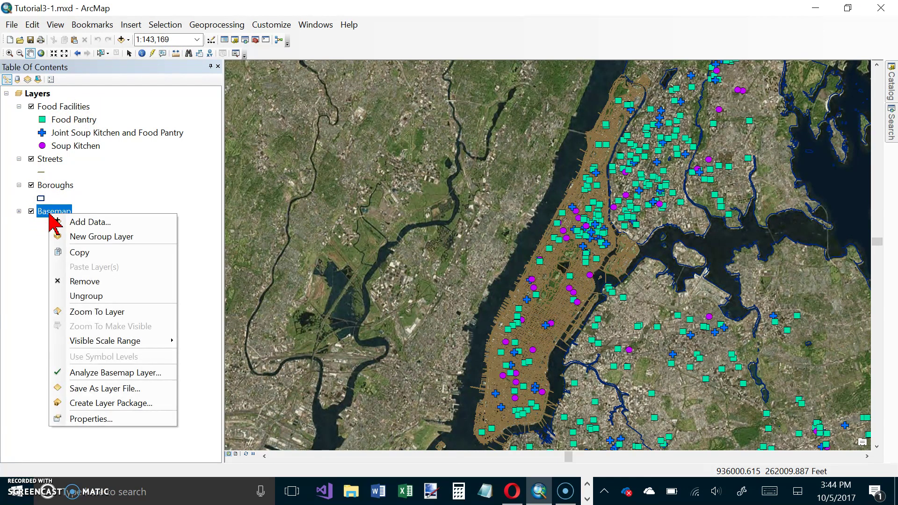
pyautogui.moveTo(99, 342)
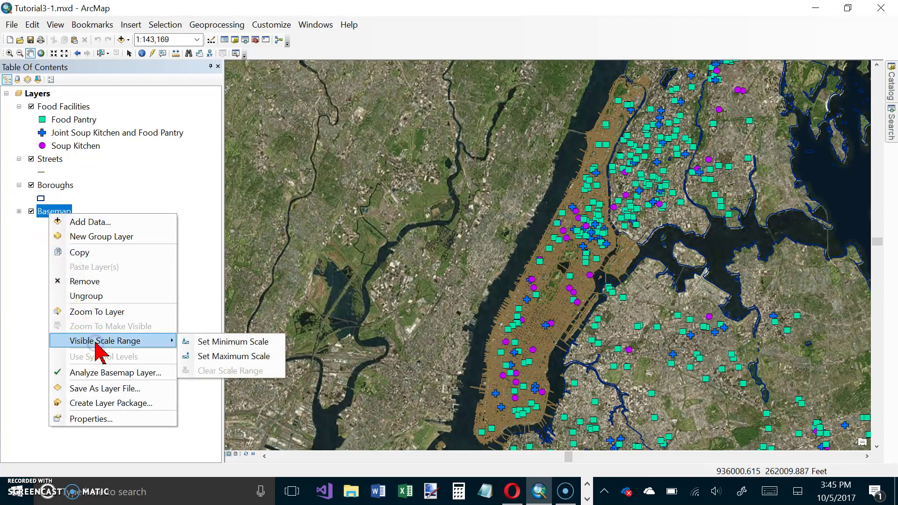
pyautogui.click(223, 343)
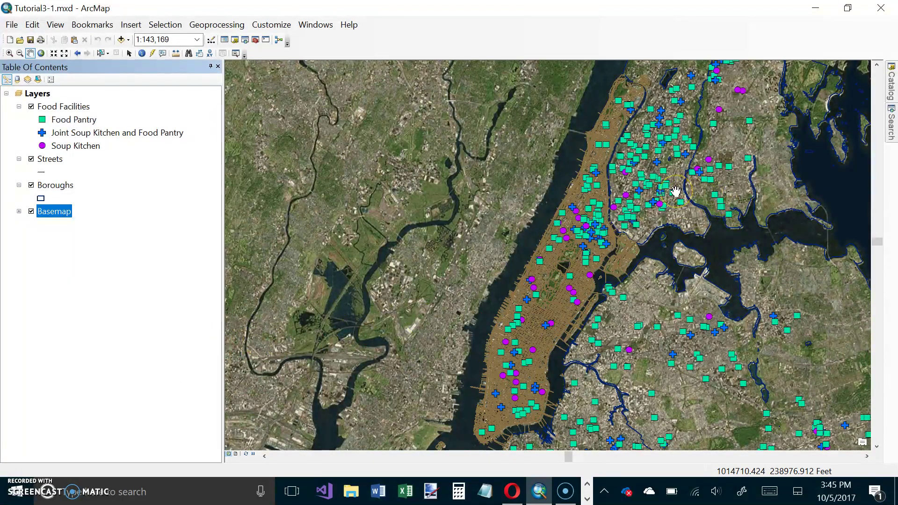
pyautogui.click(654, 190)
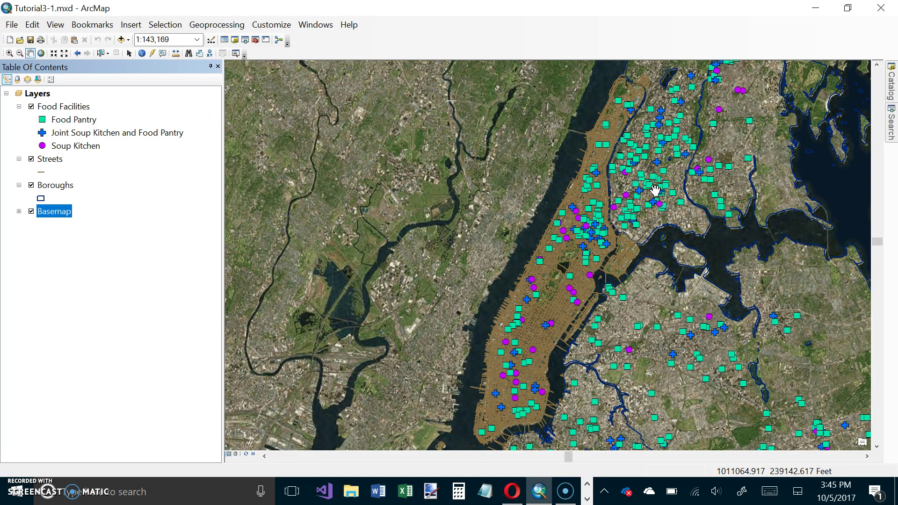
pyautogui.click(639, 184)
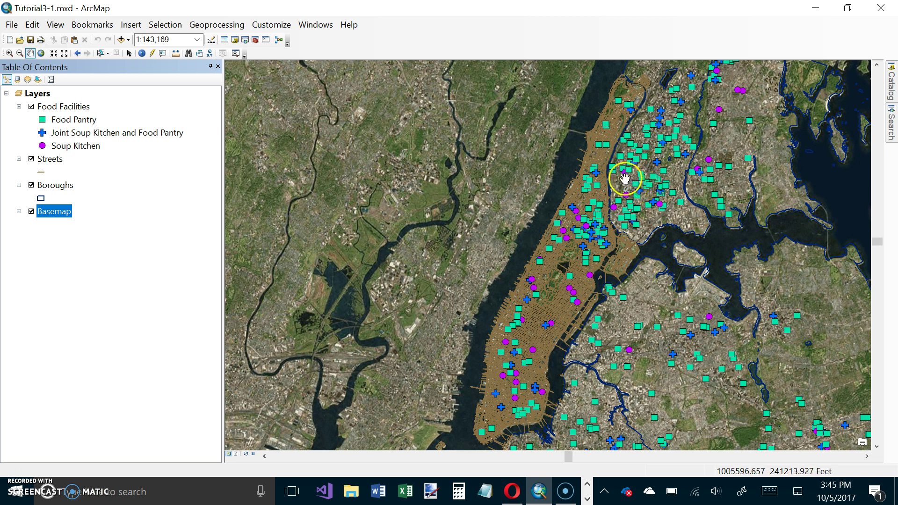
# Set the Food Facilities layer's minimum visible scale to the current map scale
pyautogui.click(63, 107)
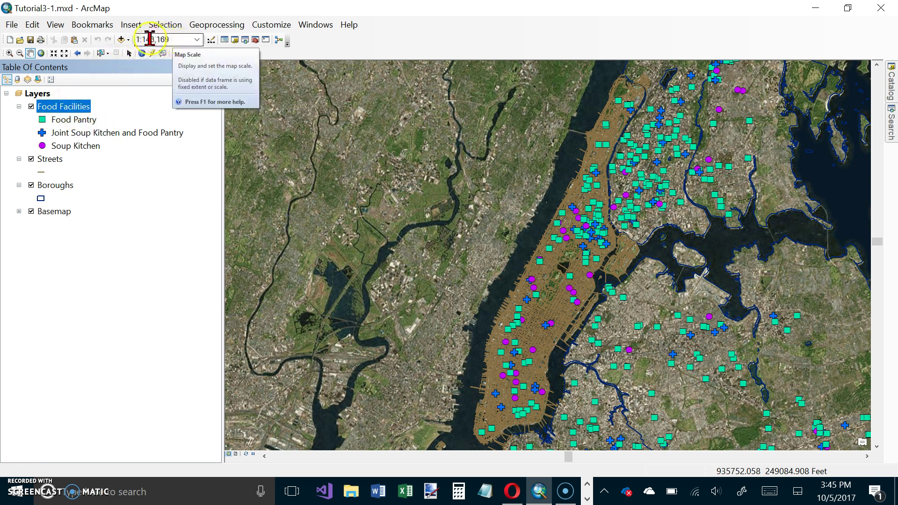
pyautogui.click(128, 69)
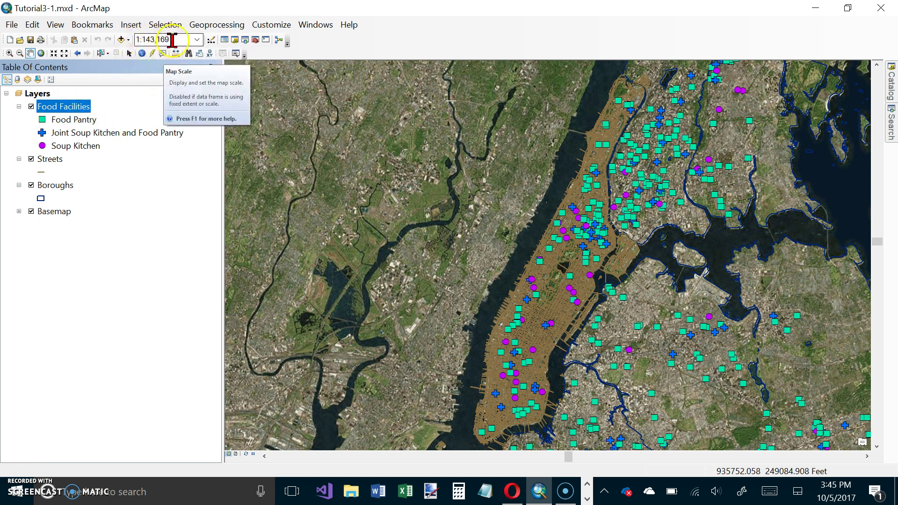
pyautogui.rightClick(73, 108)
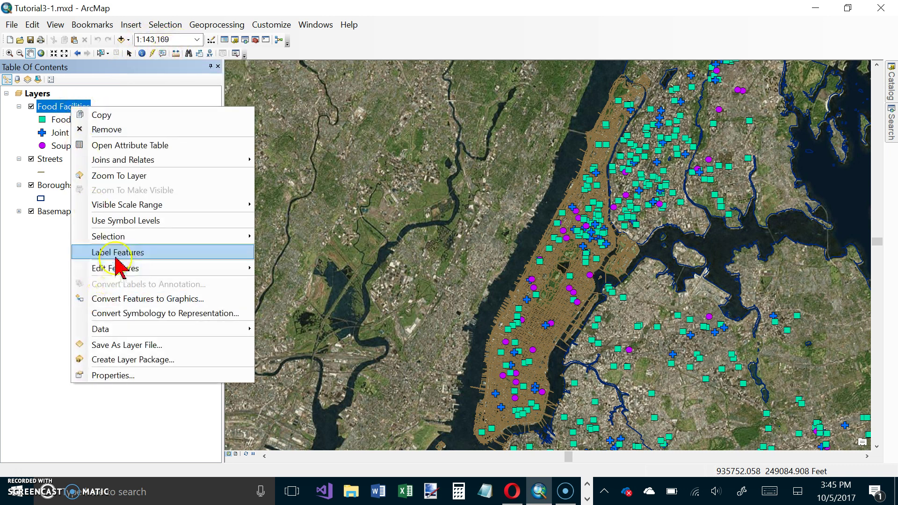
pyautogui.moveTo(140, 208)
pyautogui.click(298, 207)
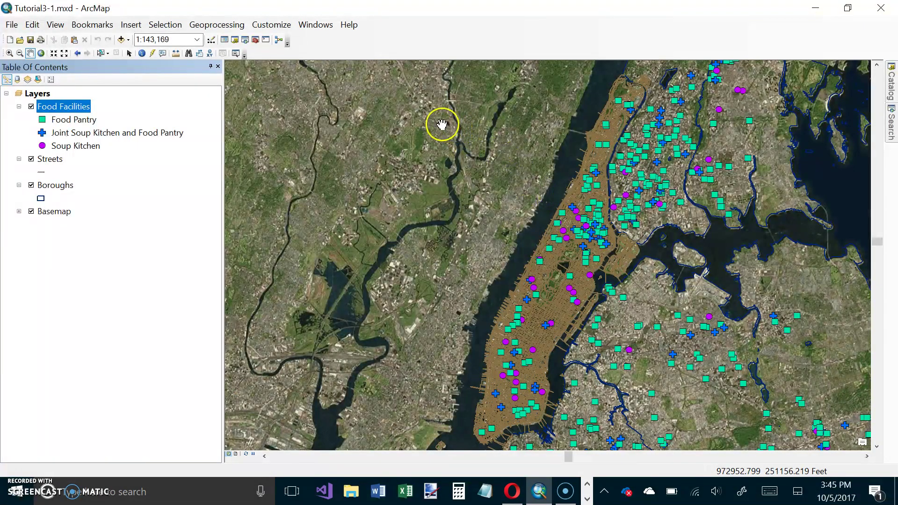
# Check the visible scale ranges at the NYC and Manhattan Borough bookmarks, zooming out from Manhattan to 1:150,000
pyautogui.click(104, 26)
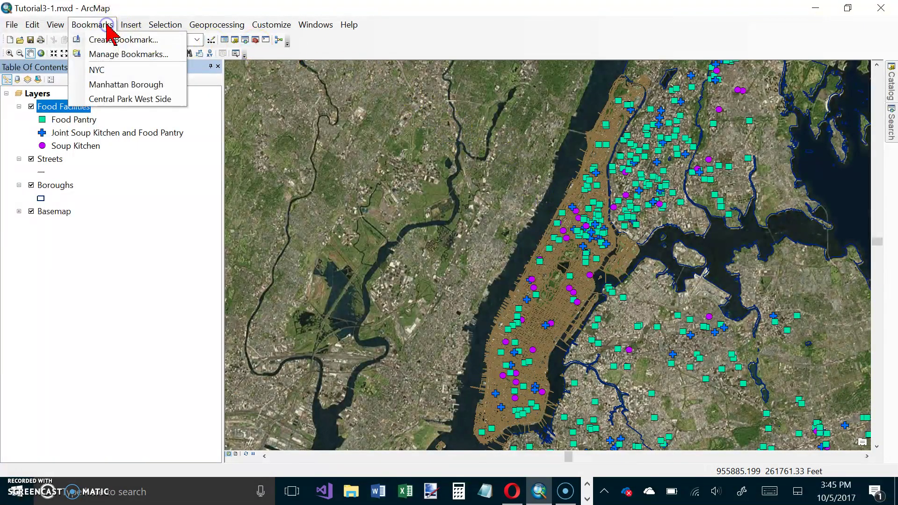
pyautogui.click(106, 73)
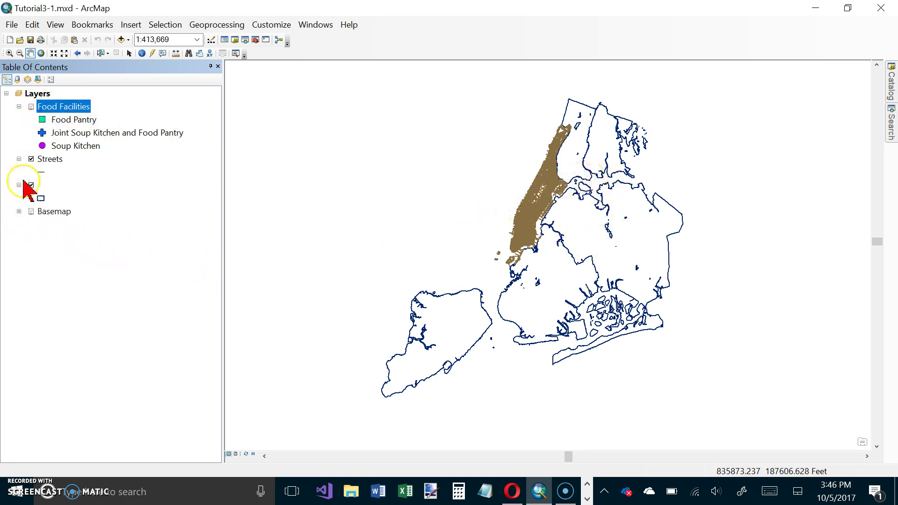
pyautogui.click(102, 22)
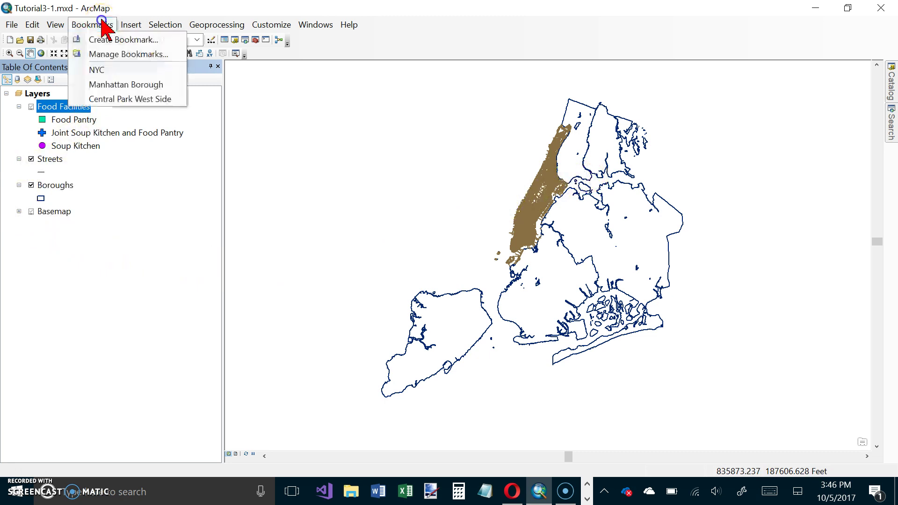
pyautogui.click(125, 84)
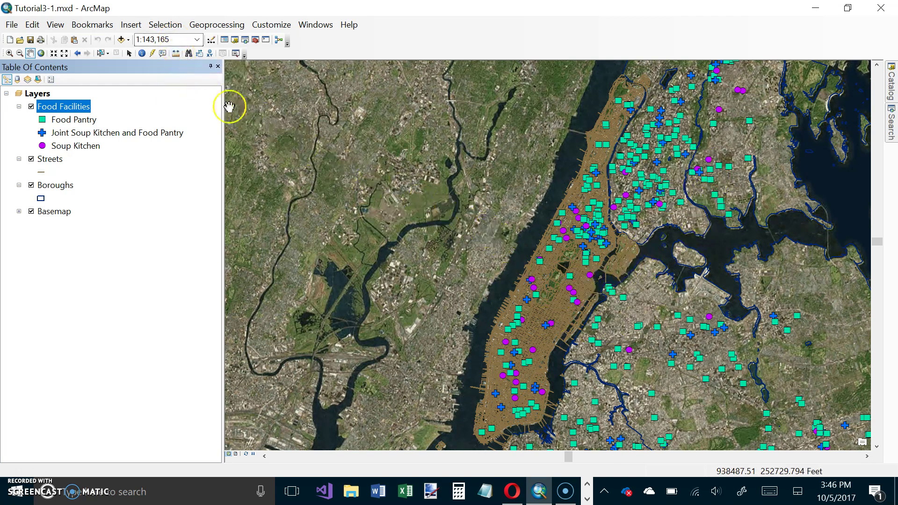
pyautogui.click(64, 54)
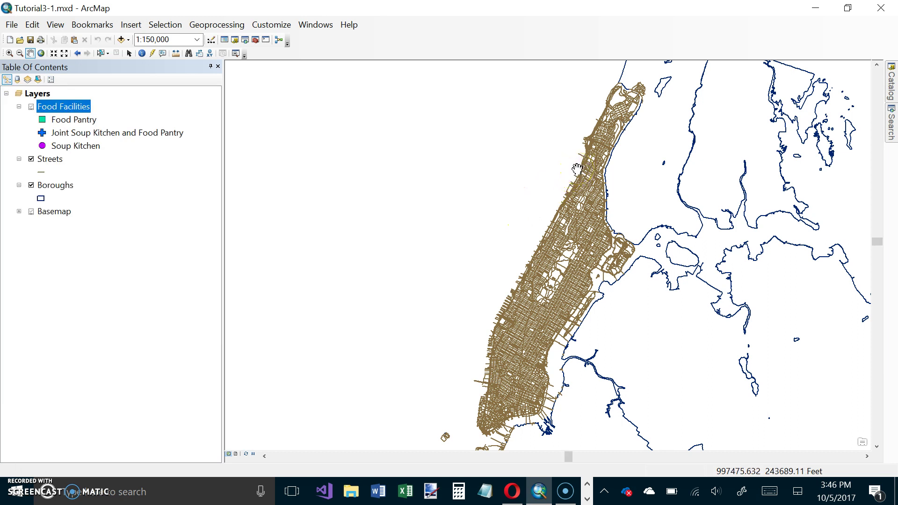
pyautogui.click(517, 144)
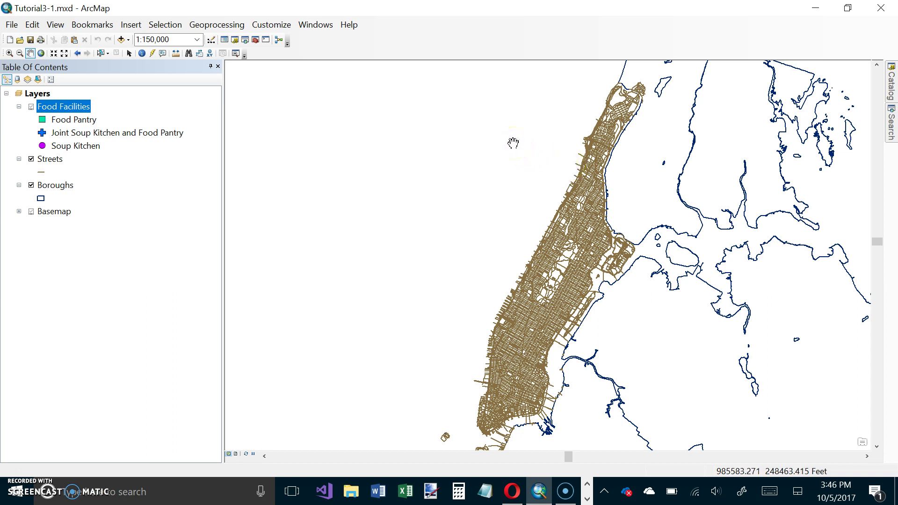
pyautogui.click(622, 235)
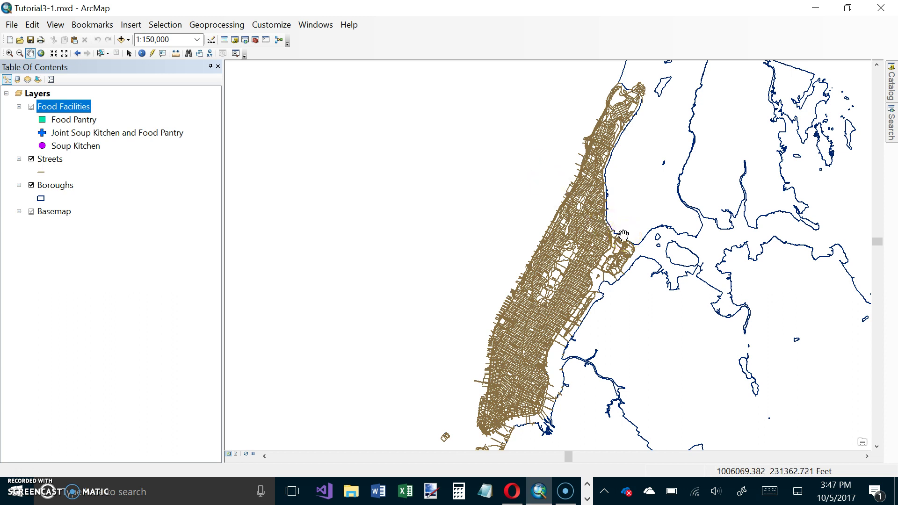
# Go to the Central Park West Side bookmark and set the map scale to 1:19,857
pyautogui.click(92, 24)
pyautogui.click(130, 98)
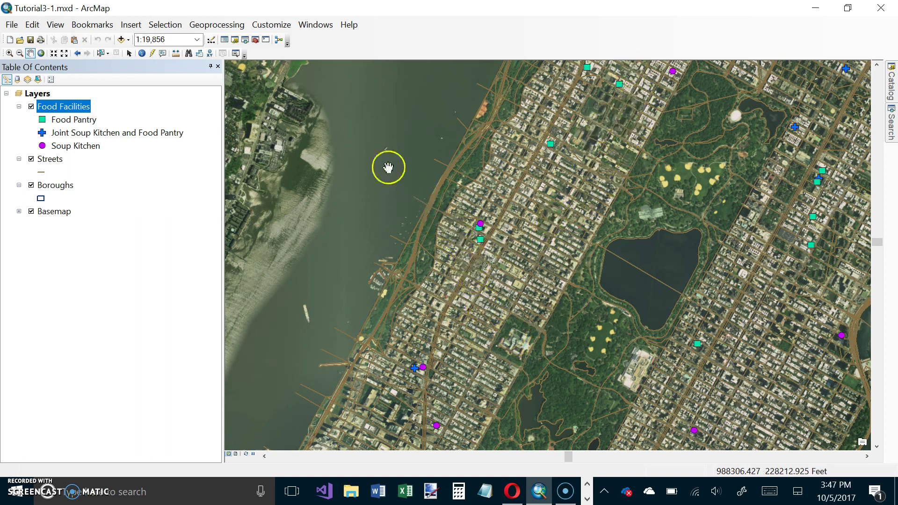
pyautogui.click(190, 37)
pyautogui.click(188, 39)
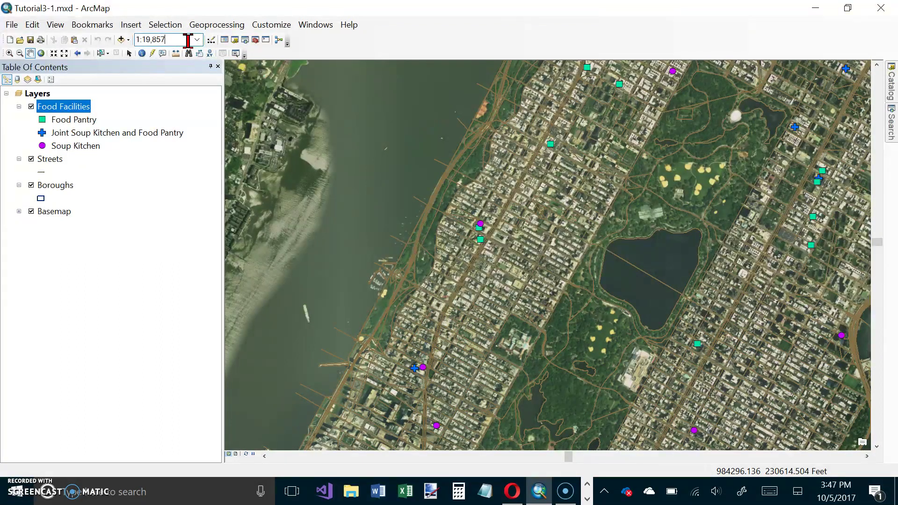
pyautogui.press('Return')
pyautogui.click(409, 171)
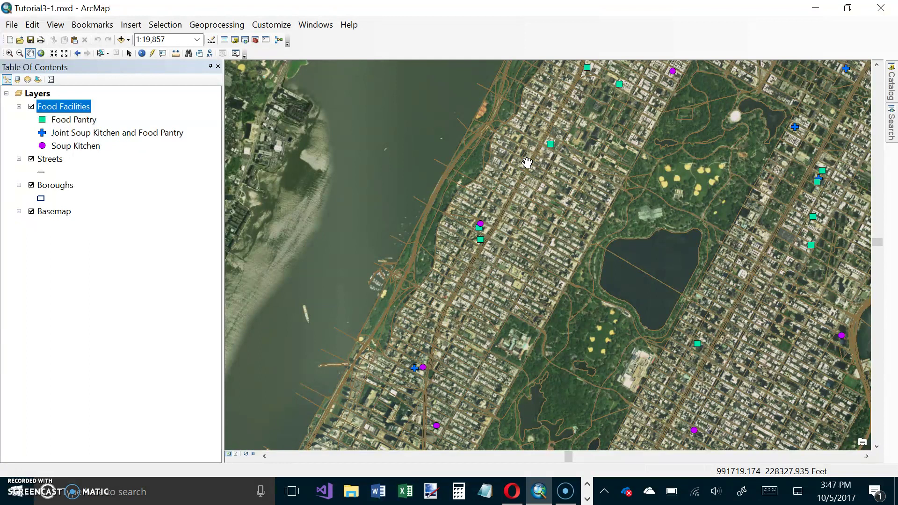
pyautogui.click(527, 197)
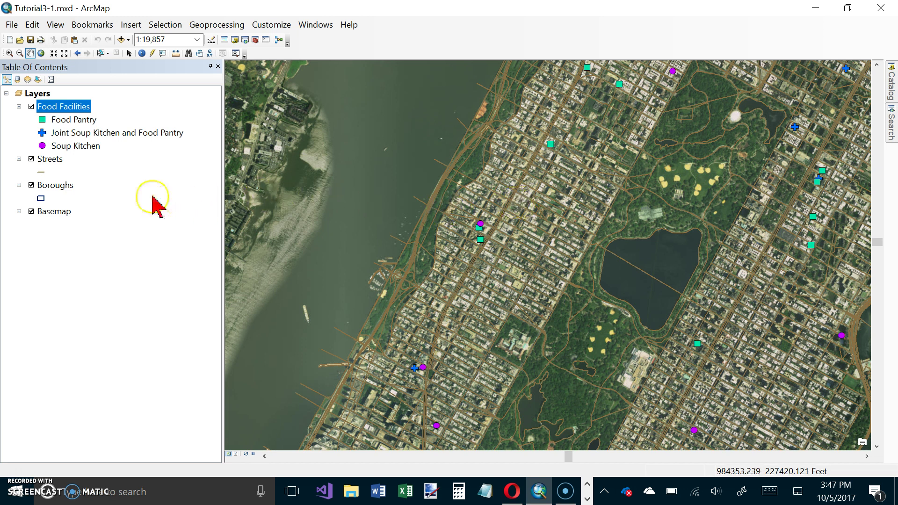
# Set the Streets layer's minimum visible scale to the current map scale and test it by zooming out and back in
pyautogui.rightClick(62, 160)
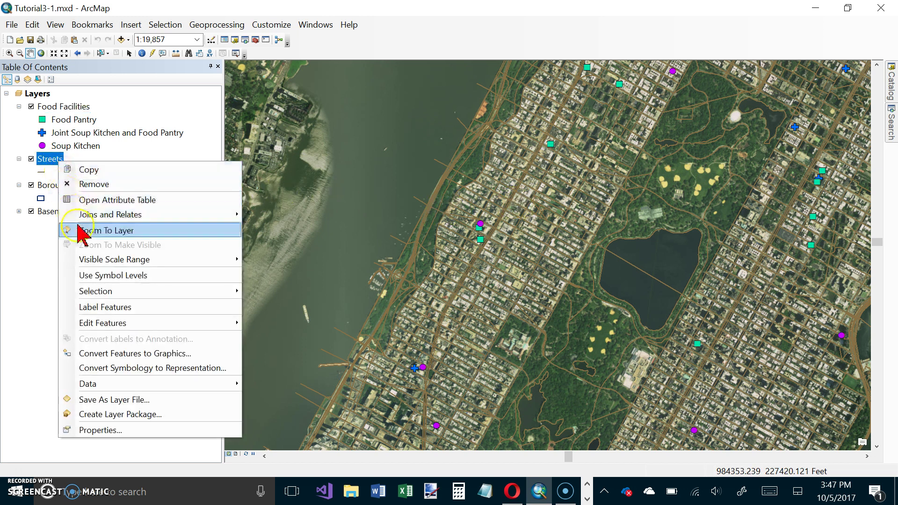
pyautogui.moveTo(94, 268)
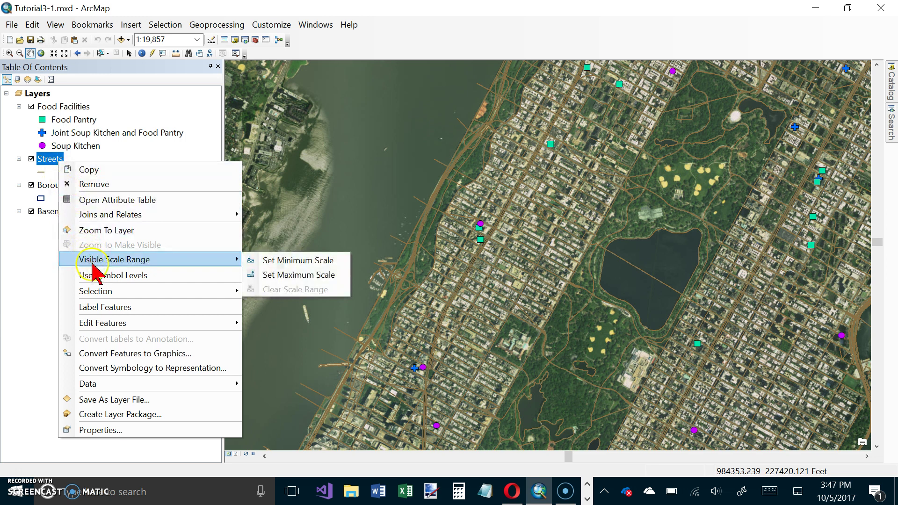
pyautogui.click(296, 262)
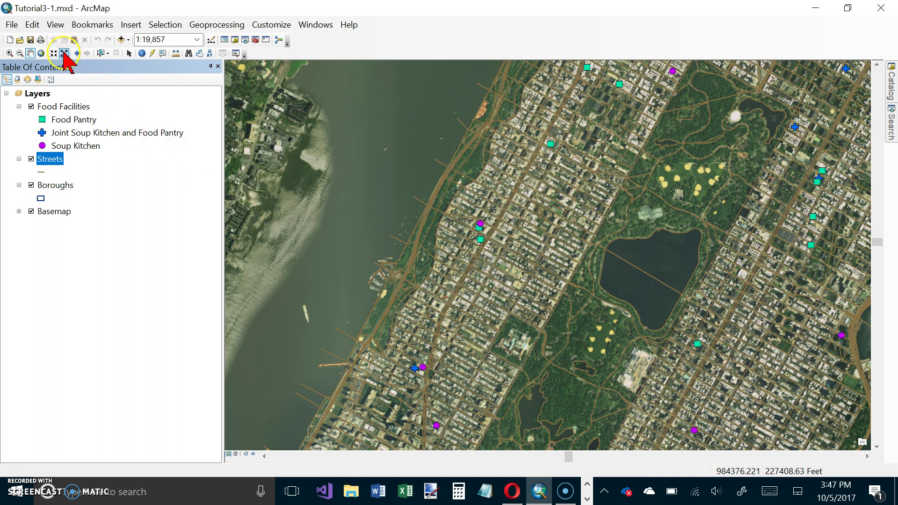
pyautogui.click(64, 53)
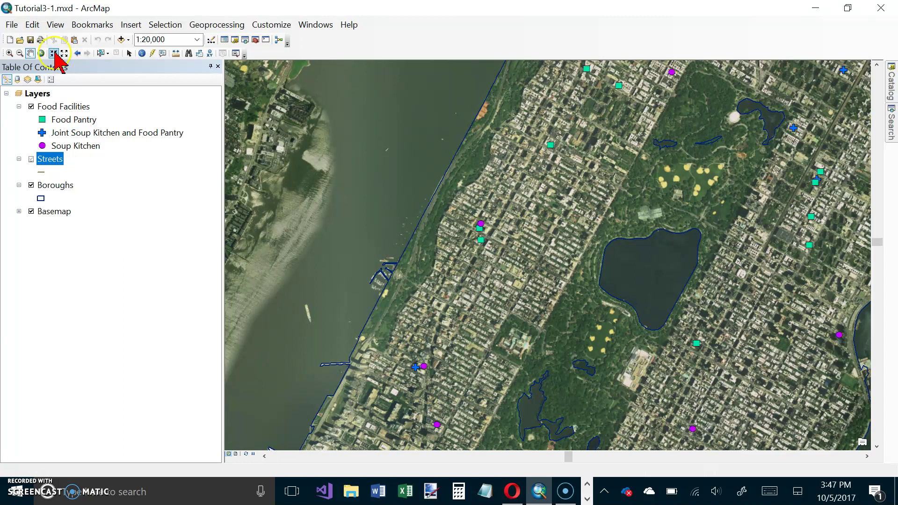
pyautogui.click(53, 53)
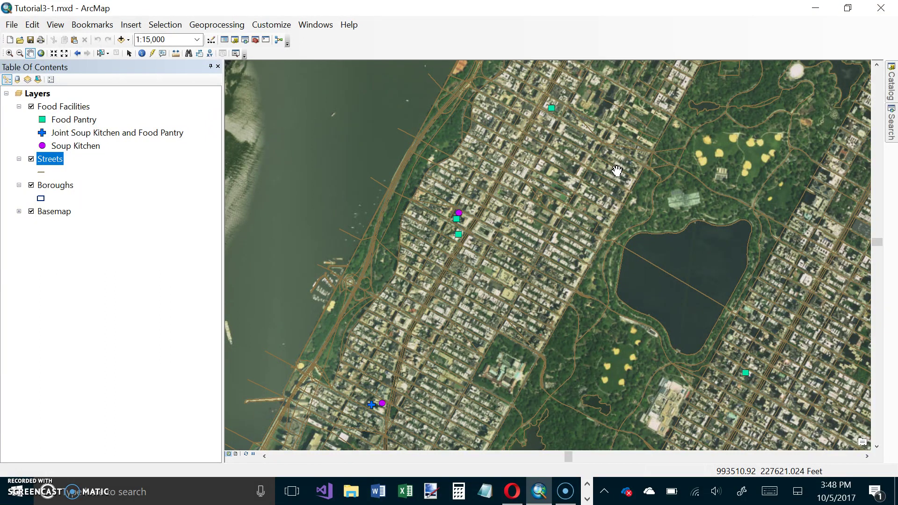
# Return to the Central Park West Side bookmark and set the map scale to 1:19,857 again
pyautogui.click(90, 26)
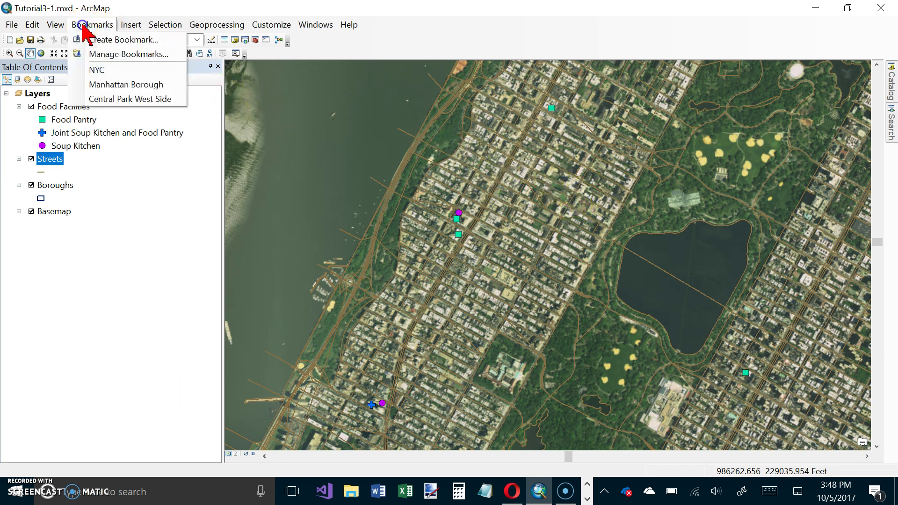
pyautogui.click(113, 100)
pyautogui.click(169, 39)
pyautogui.click(170, 39)
pyautogui.press('BackSpace')
pyautogui.write('7')
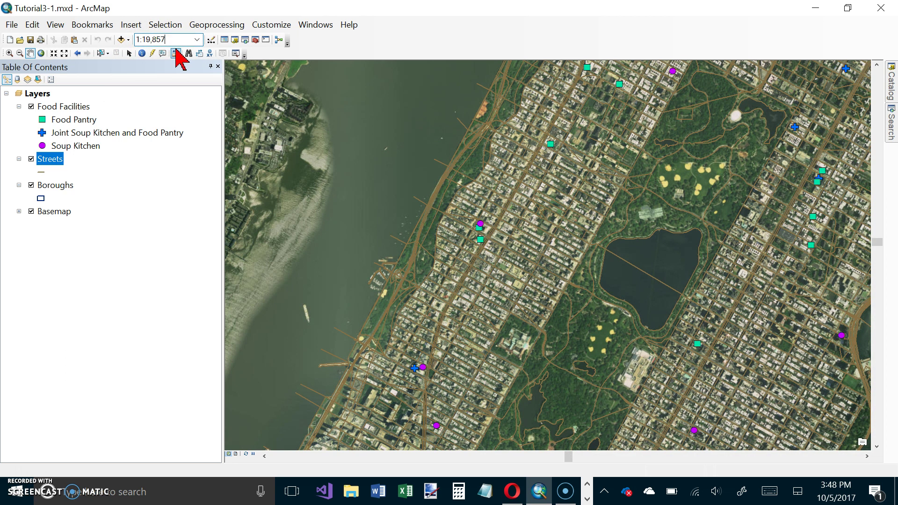
pyautogui.press('Return')
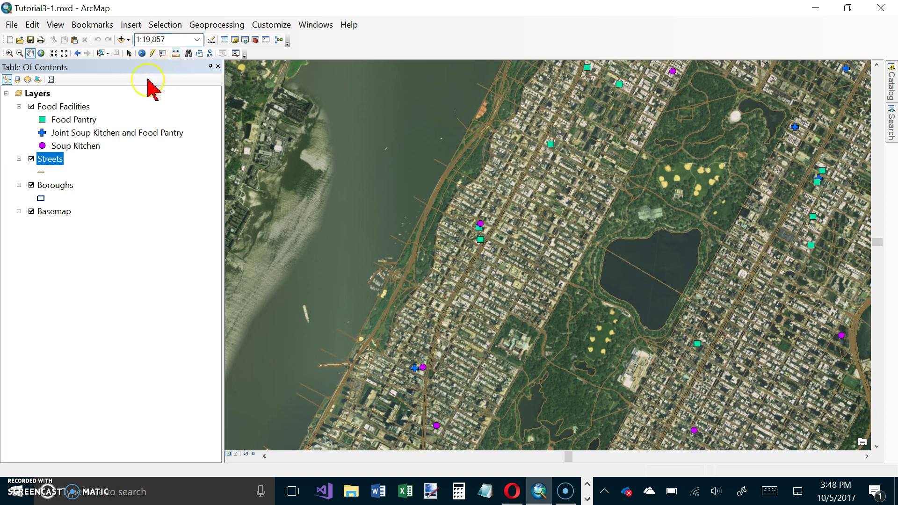
# Turn on feature labels in the Food Facilities layer's properties
pyautogui.rightClick(79, 111)
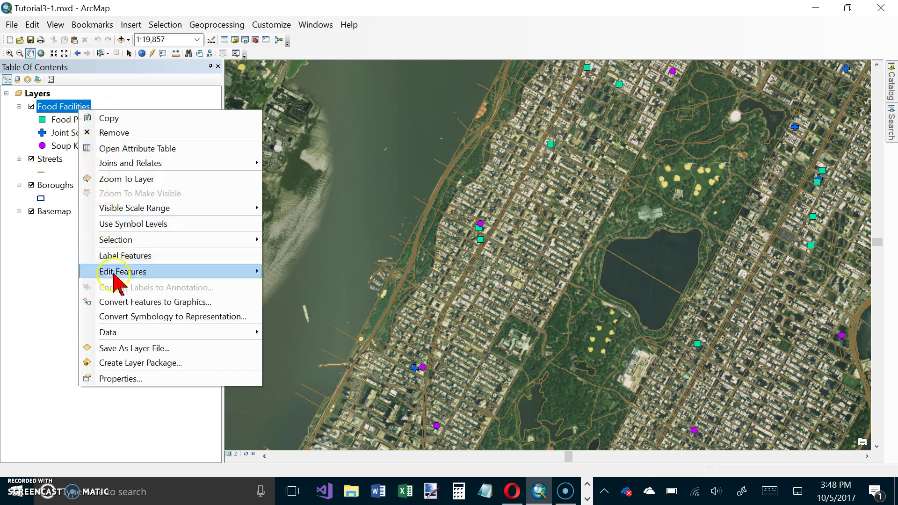
pyautogui.click(126, 379)
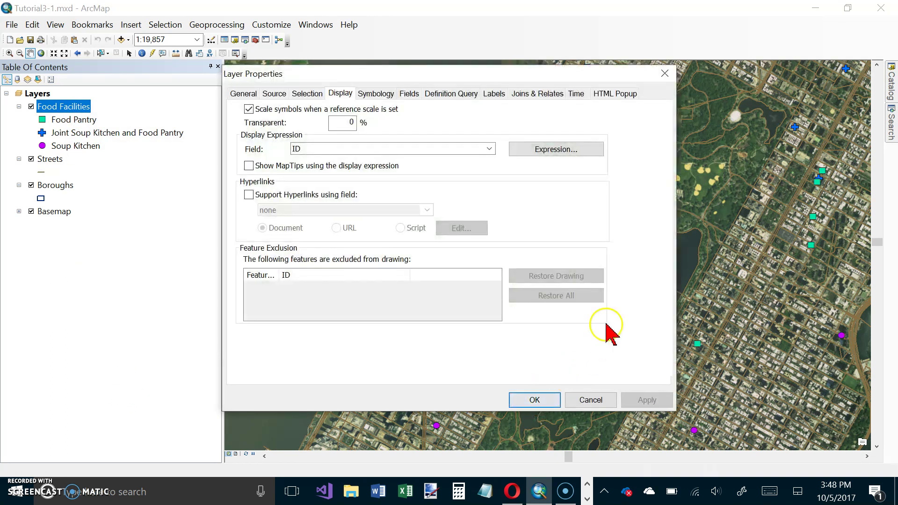
pyautogui.click(503, 92)
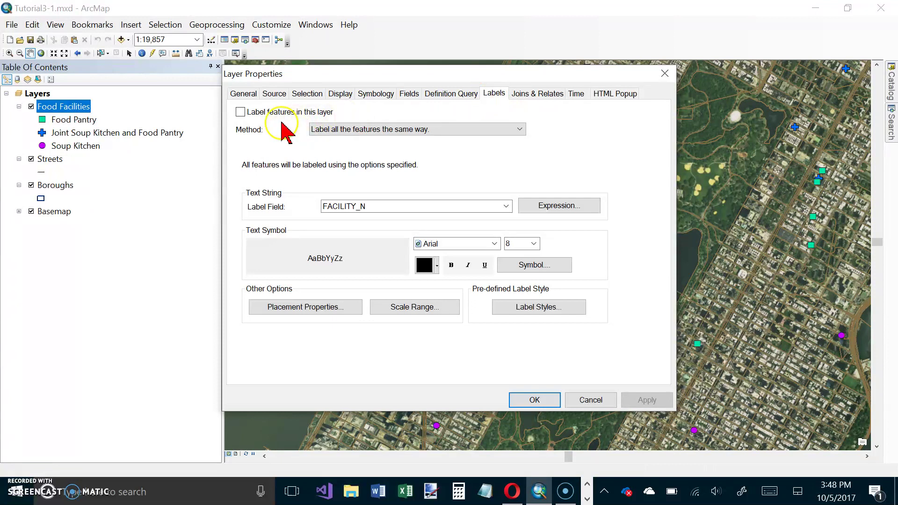
pyautogui.click(240, 113)
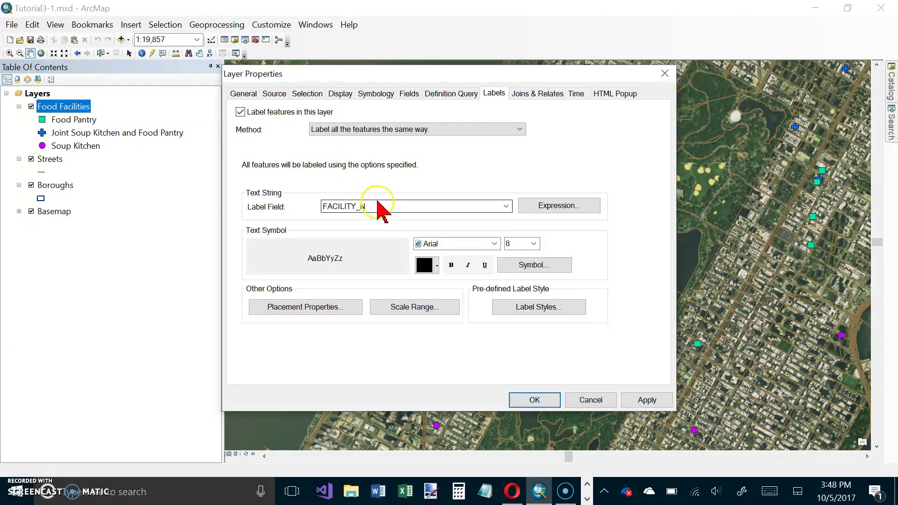
# Apply a halo mask of size 1.5 to the Food Facilities label text symbol
pyautogui.click(522, 269)
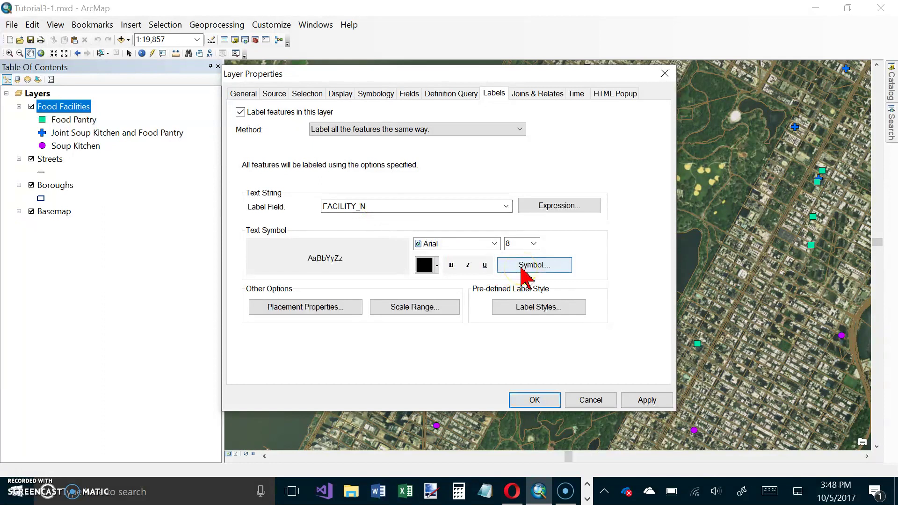
pyautogui.click(521, 268)
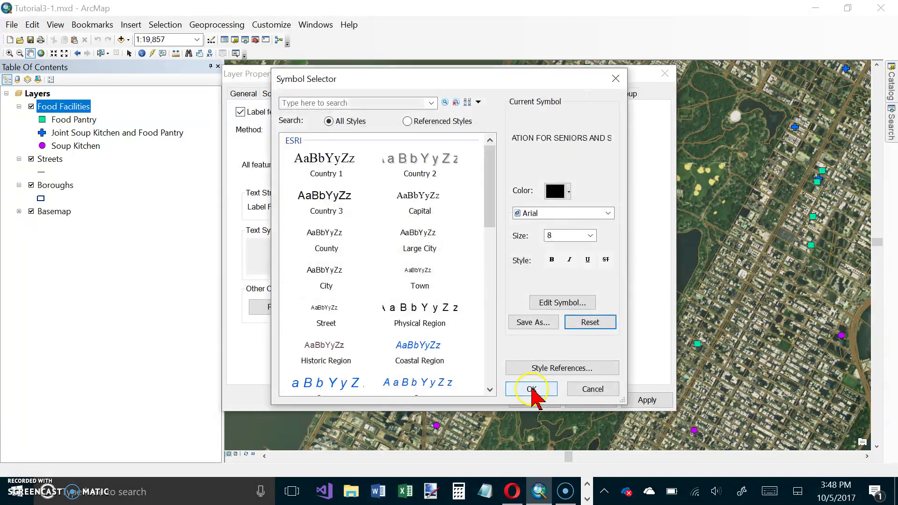
pyautogui.click(558, 304)
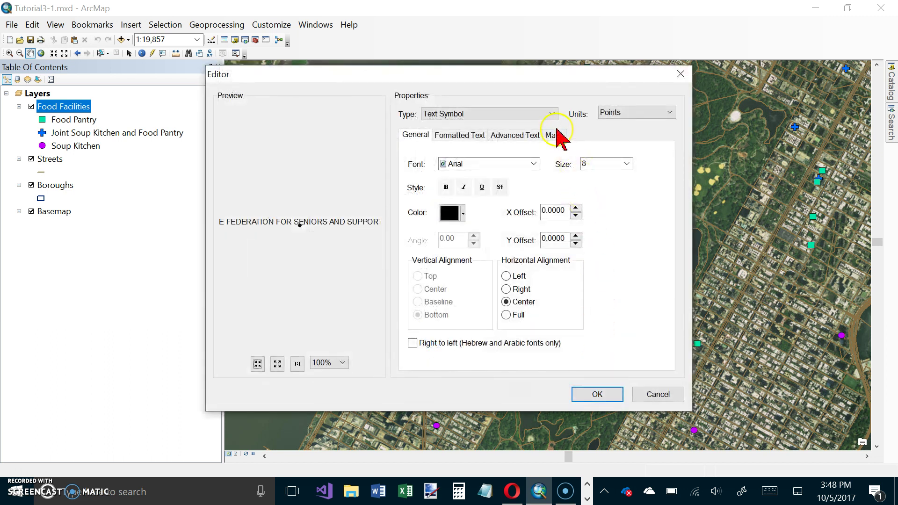
pyautogui.click(555, 133)
pyautogui.click(417, 198)
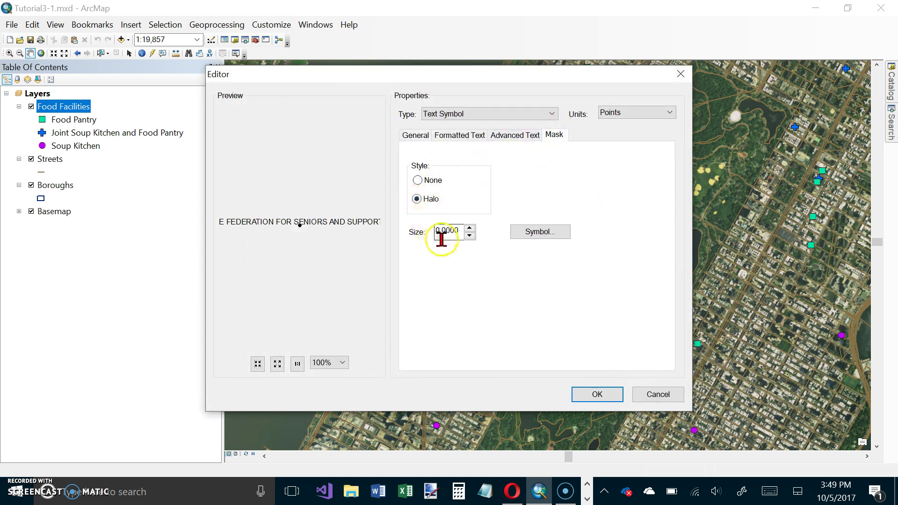
pyautogui.click(470, 226)
pyautogui.click(459, 231)
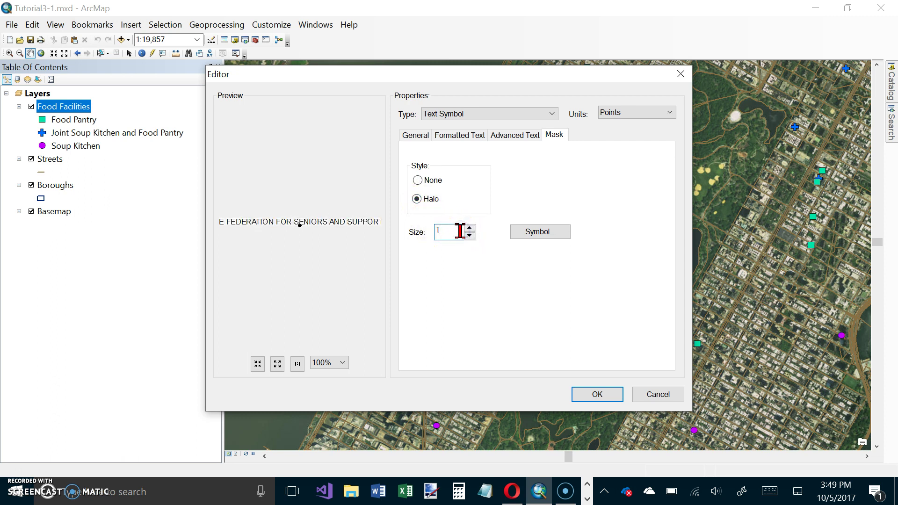
pyautogui.write('.5')
# Give the label halo a light yellow-green fill with no outline color and accept the symbol edits
pyautogui.click(533, 233)
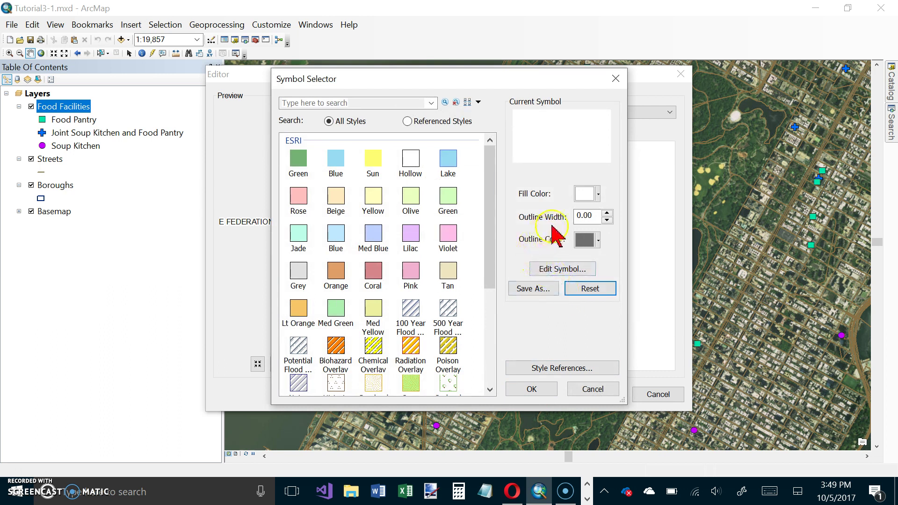
pyautogui.click(600, 193)
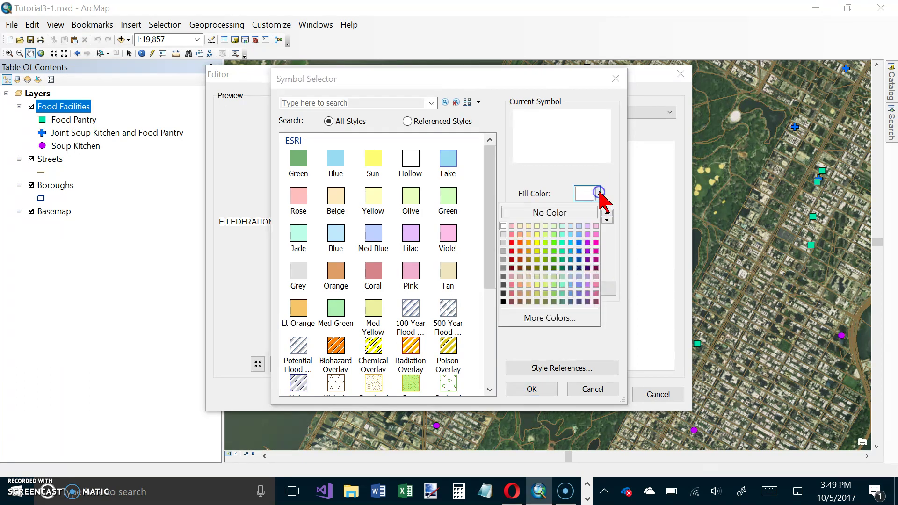
pyautogui.click(545, 234)
pyautogui.click(554, 228)
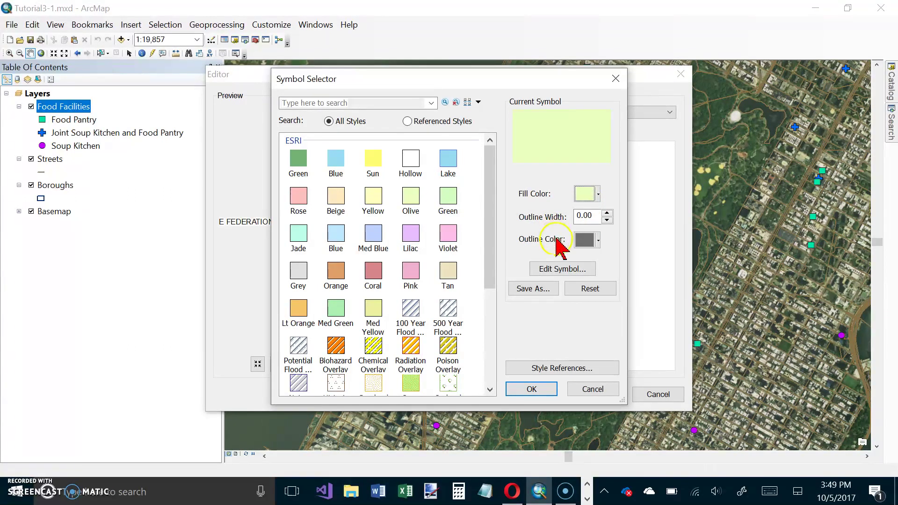
pyautogui.click(595, 214)
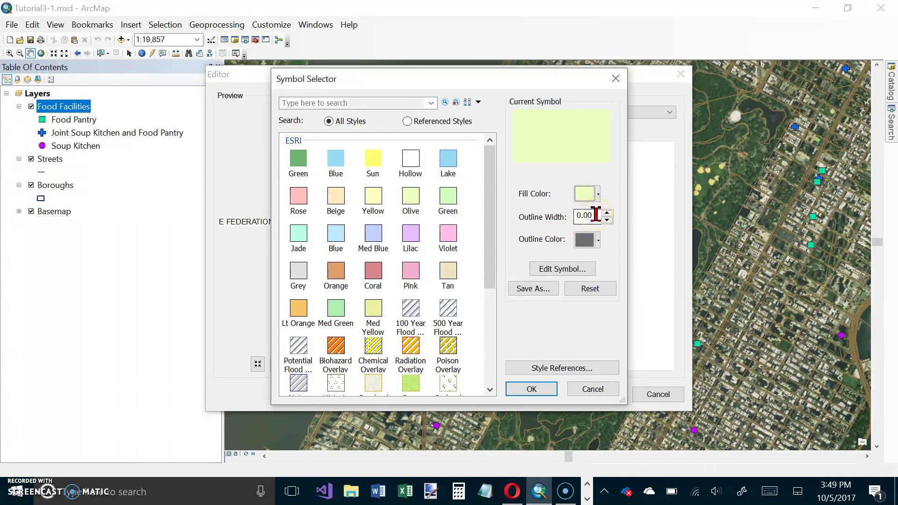
pyautogui.click(597, 238)
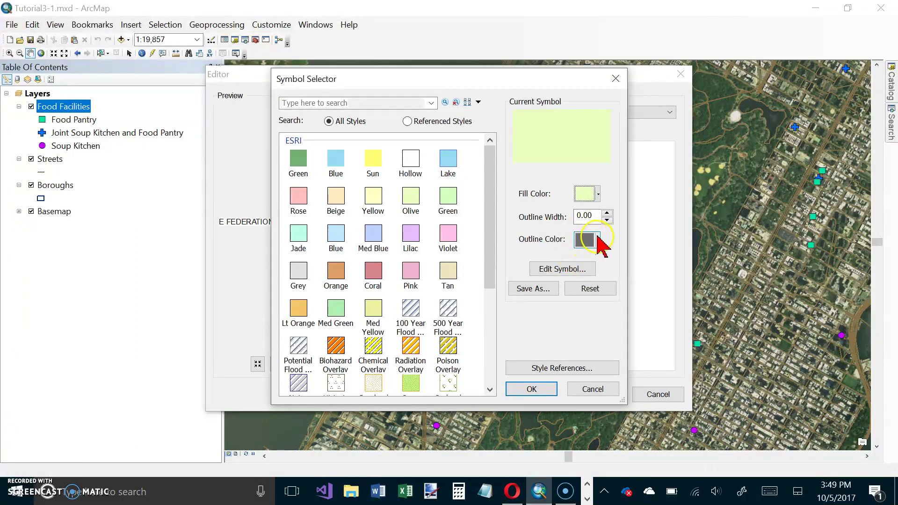
pyautogui.click(588, 257)
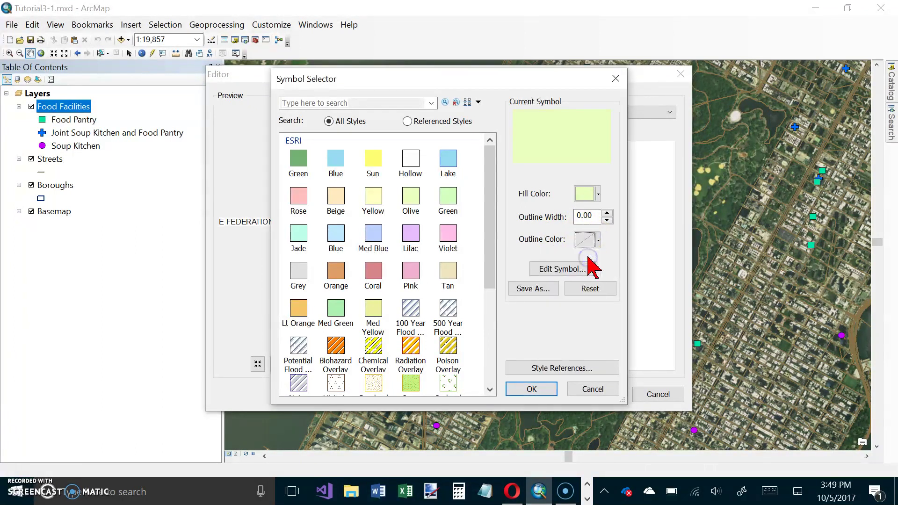
pyautogui.click(560, 262)
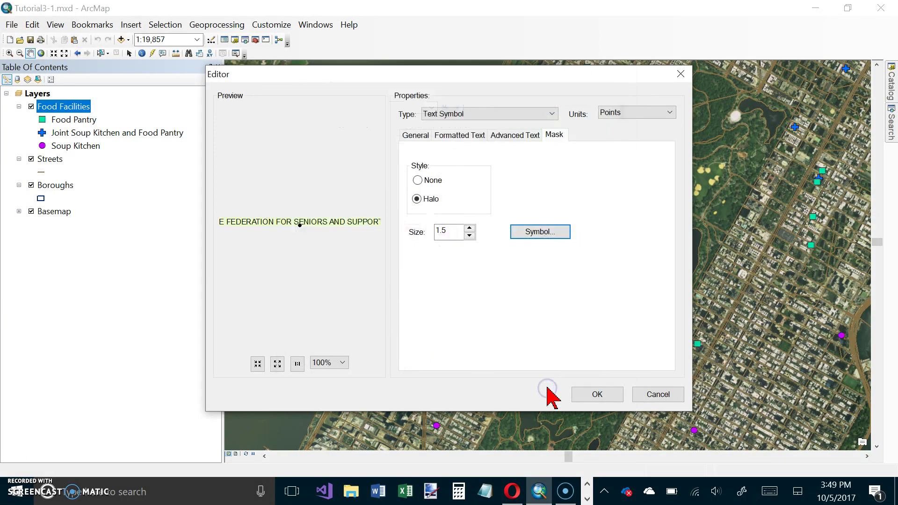
pyautogui.click(600, 395)
# Set the Food Facilities label font size to 6 and accept the text symbol
pyautogui.click(589, 304)
pyautogui.click(590, 235)
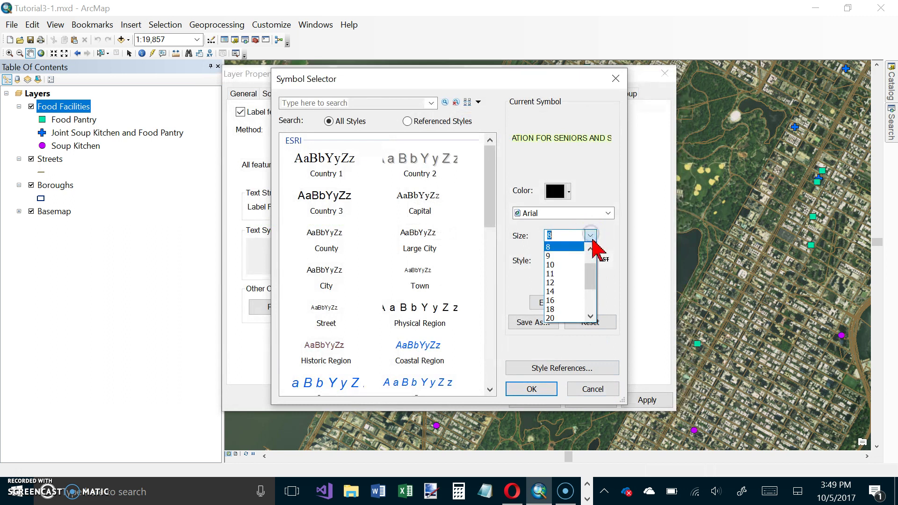
pyautogui.click(592, 248)
pyautogui.click(592, 249)
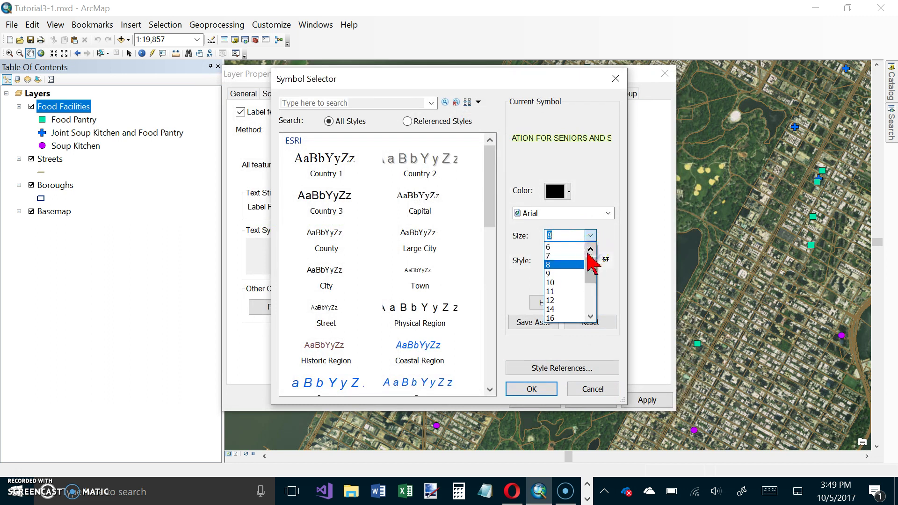
pyautogui.click(572, 247)
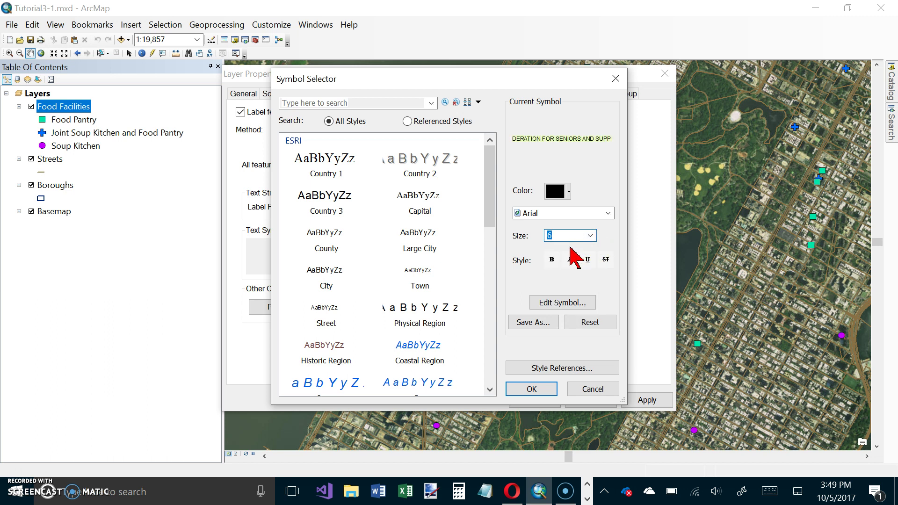
pyautogui.click(542, 390)
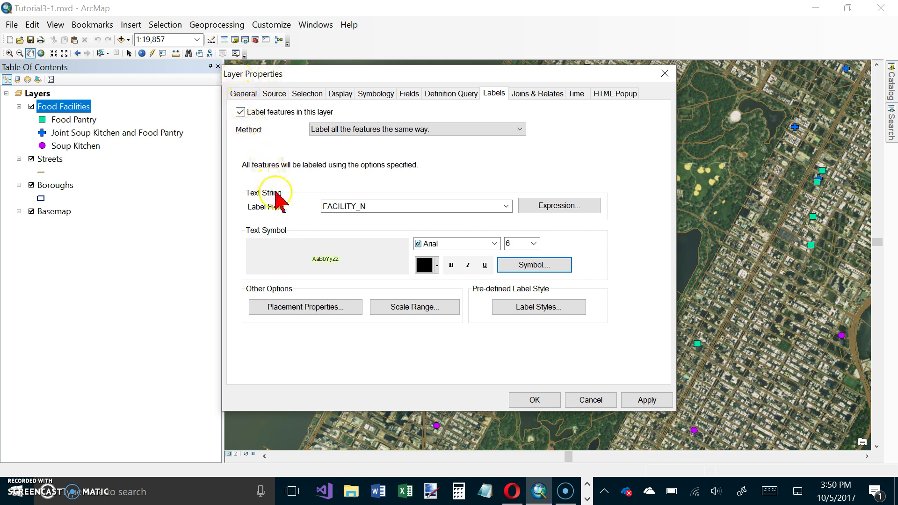
# Hide the Food Facilities labels when zoomed out beyond the current scale, 1:19,857, and apply the layer properties
pyautogui.click(407, 308)
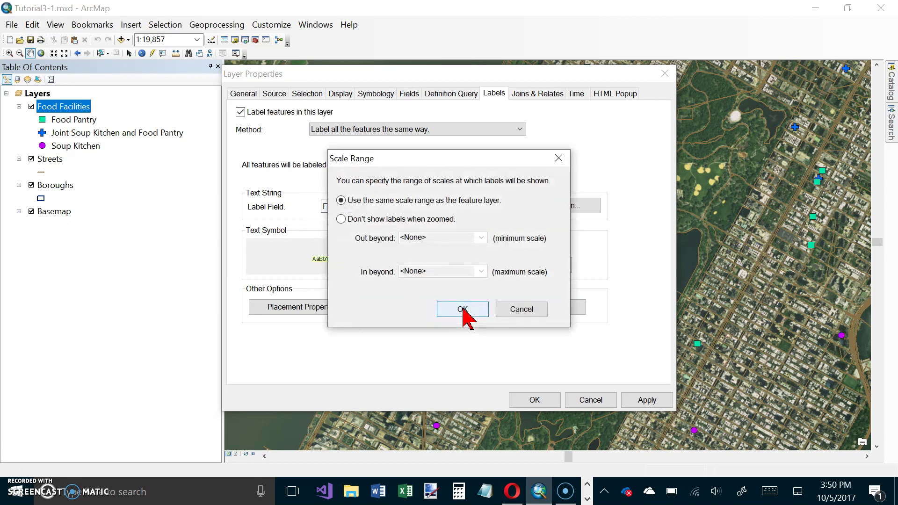
pyautogui.click(429, 218)
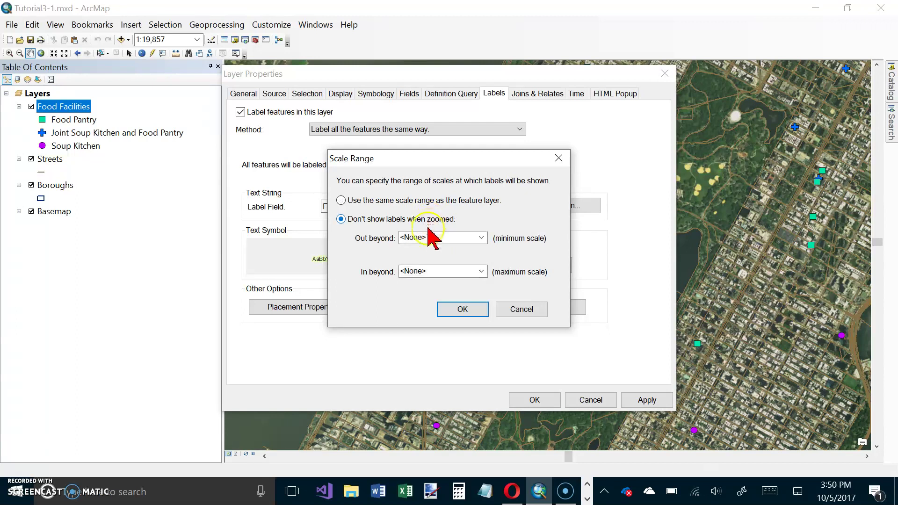
pyautogui.click(482, 238)
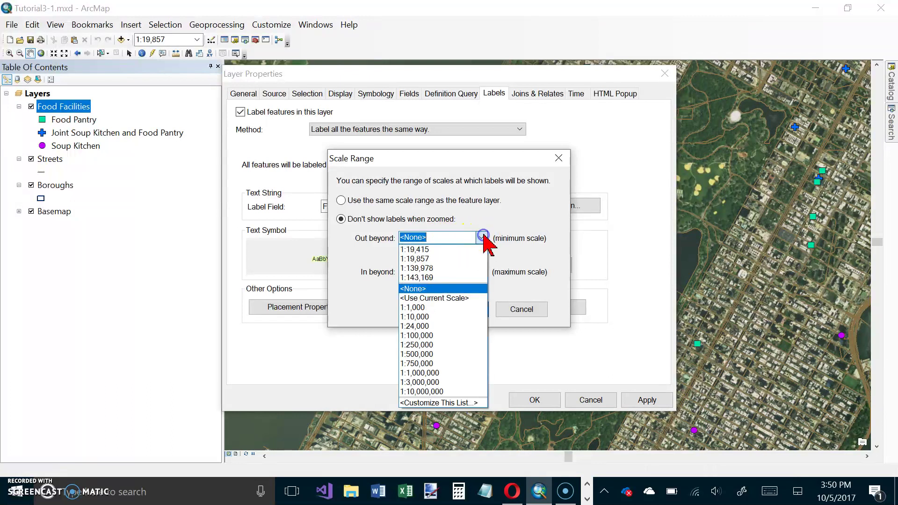
pyautogui.click(449, 300)
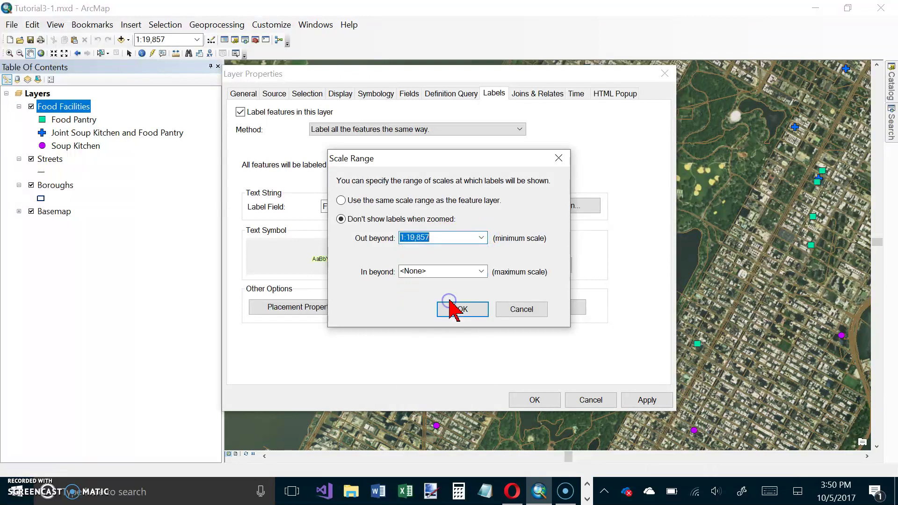
pyautogui.click(461, 307)
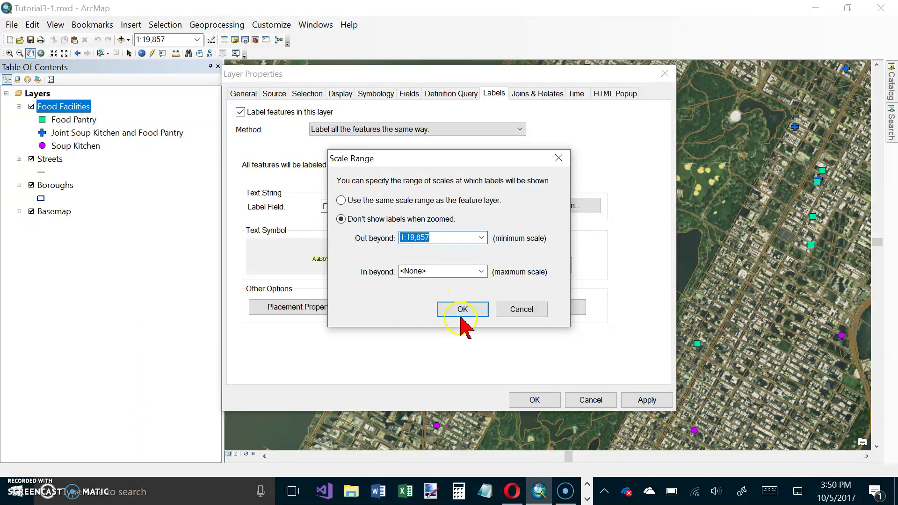
pyautogui.click(460, 307)
pyautogui.click(532, 402)
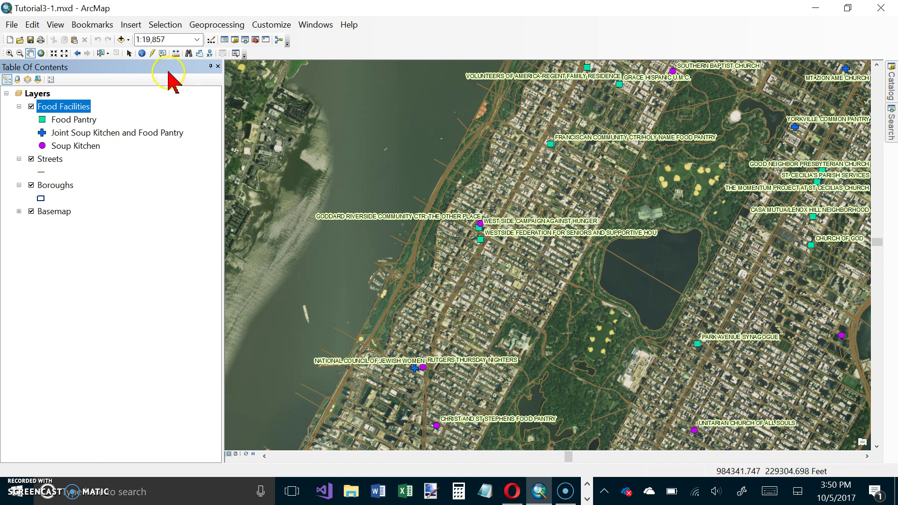
# Return to the Central Park West Side bookmark to check the Food Facilities labels
pyautogui.click(99, 24)
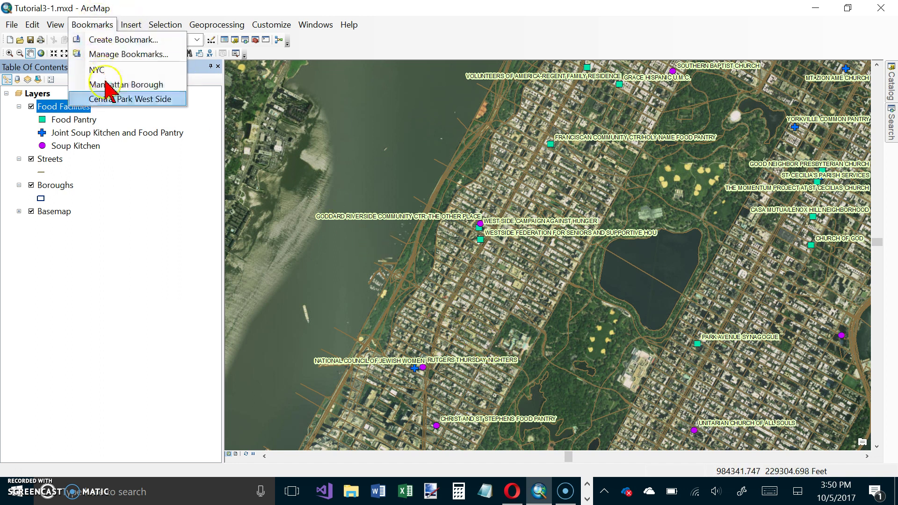
pyautogui.click(112, 100)
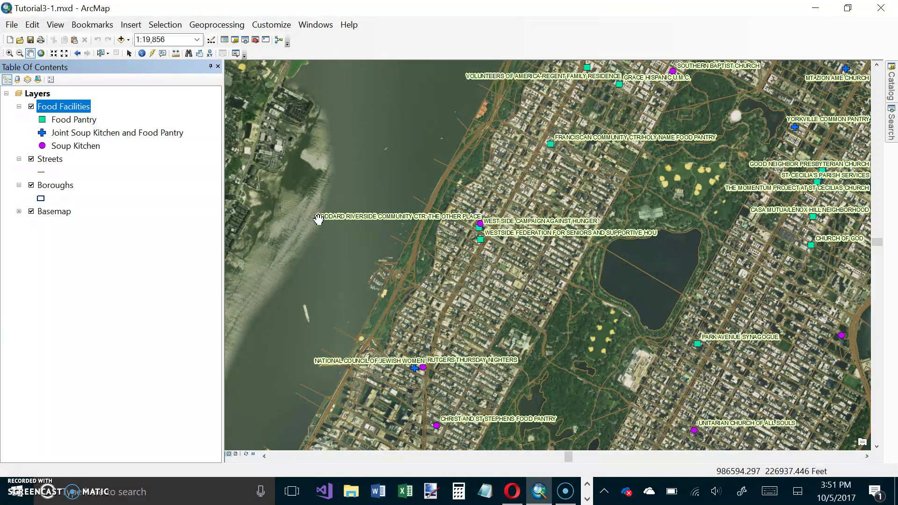
pyautogui.moveTo(319, 217); pyautogui.dragTo(285, 160)
# Open the conflict detection settings in the placement properties of the Food Facilities labels
pyautogui.click(49, 108)
pyautogui.rightClick(49, 107)
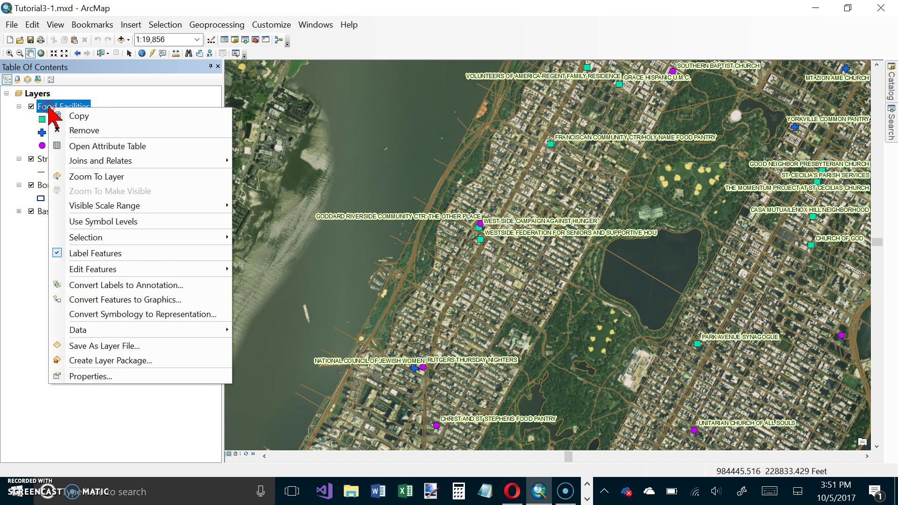
pyautogui.click(89, 374)
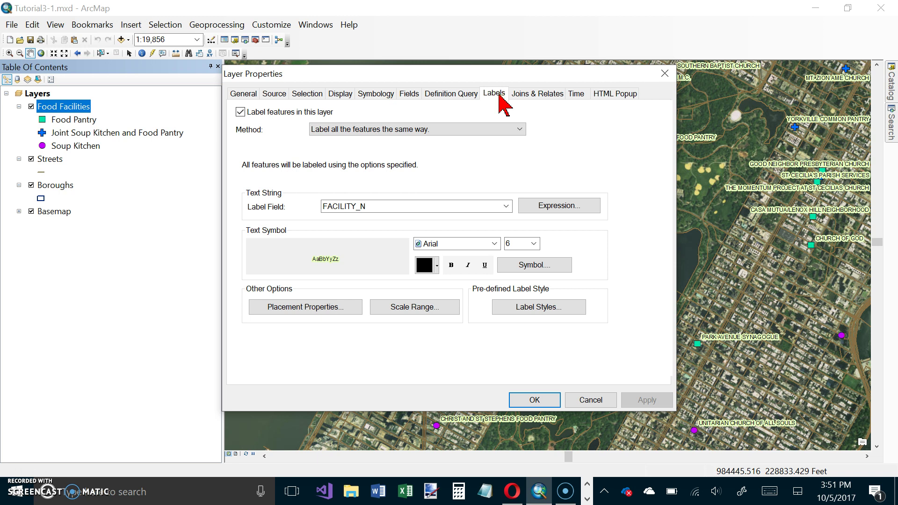
pyautogui.click(341, 310)
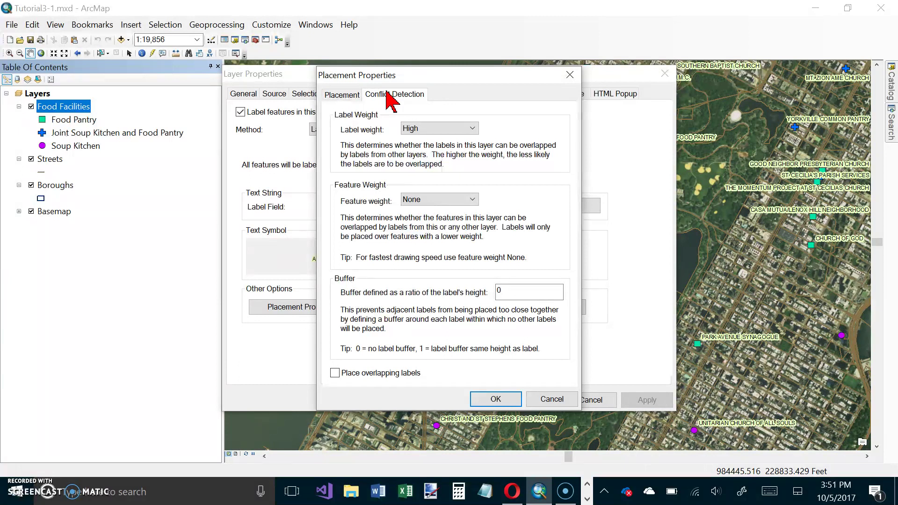
# Try a Medium label weight and a Low feature weight for the Food Facilities labels
pyautogui.click(473, 128)
pyautogui.click(466, 145)
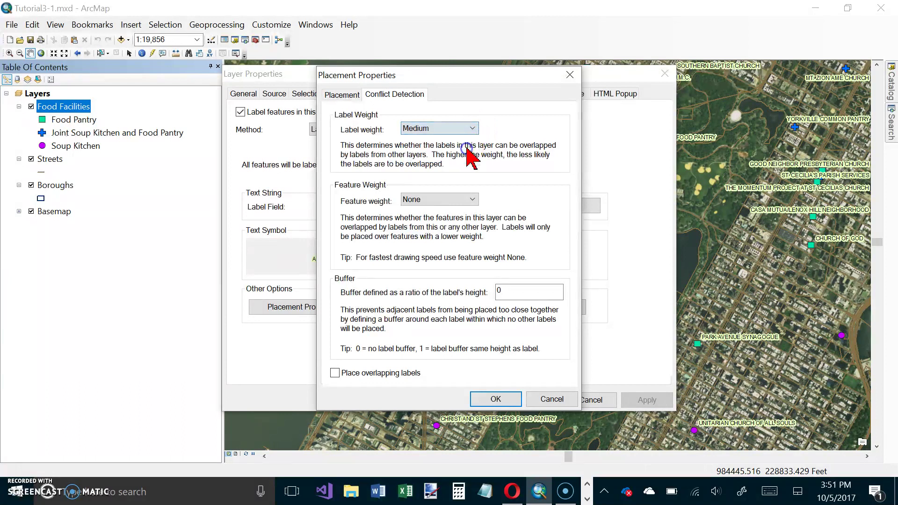
pyautogui.click(472, 200)
pyautogui.click(463, 230)
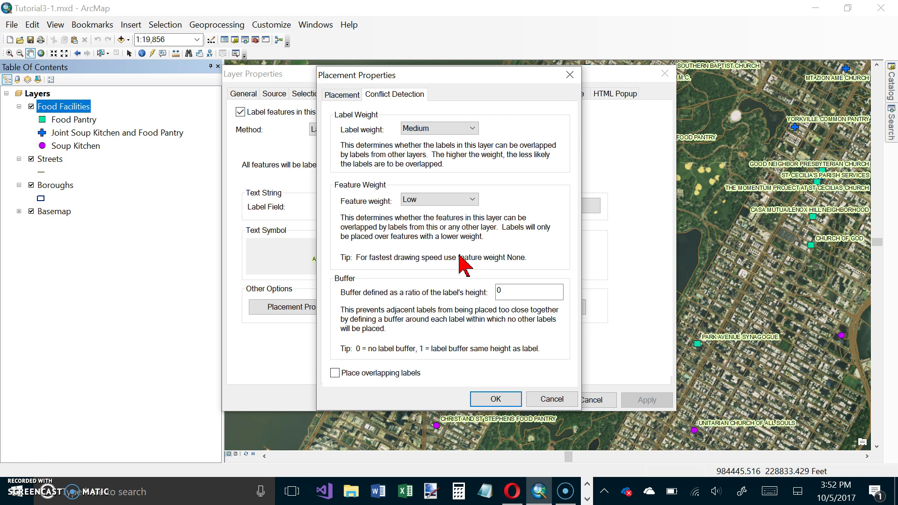
pyautogui.click(471, 132)
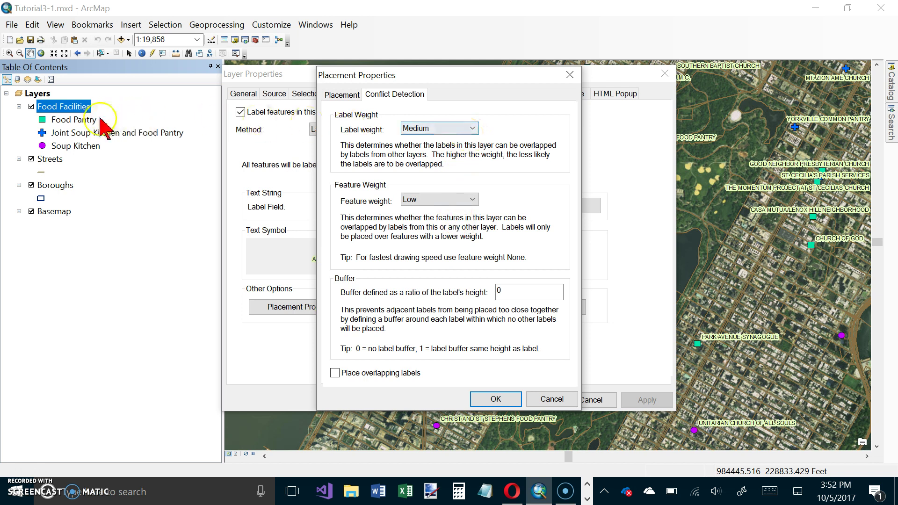
# Set both the label weight and the feature weight of Food Facilities to High and accept the layer properties
pyautogui.click(474, 126)
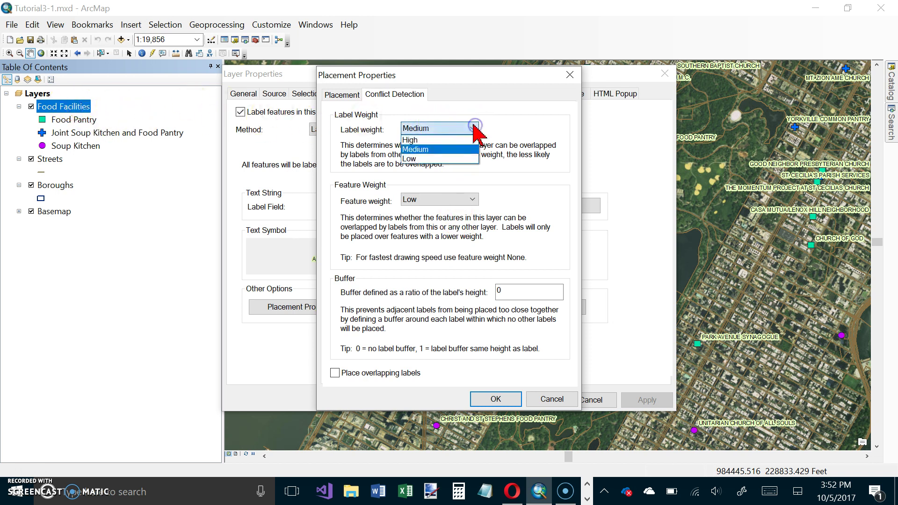
pyautogui.click(474, 140)
pyautogui.click(474, 200)
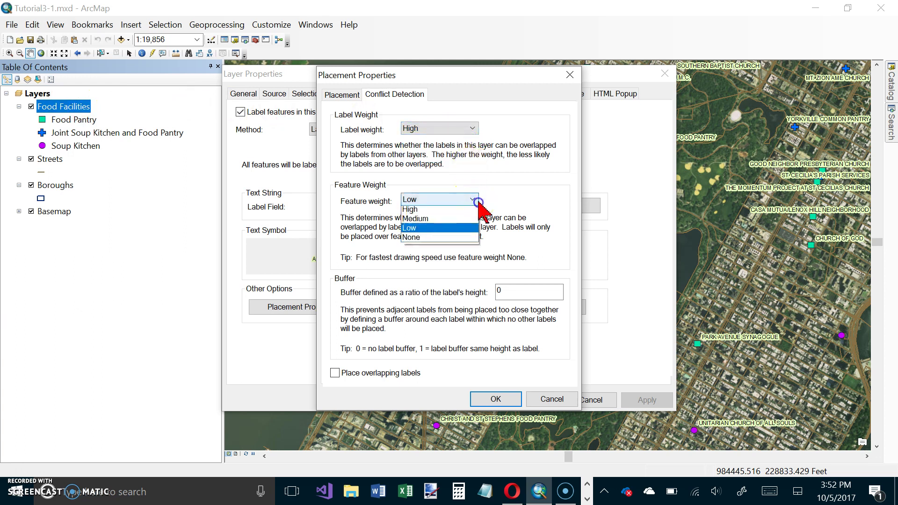
pyautogui.click(467, 210)
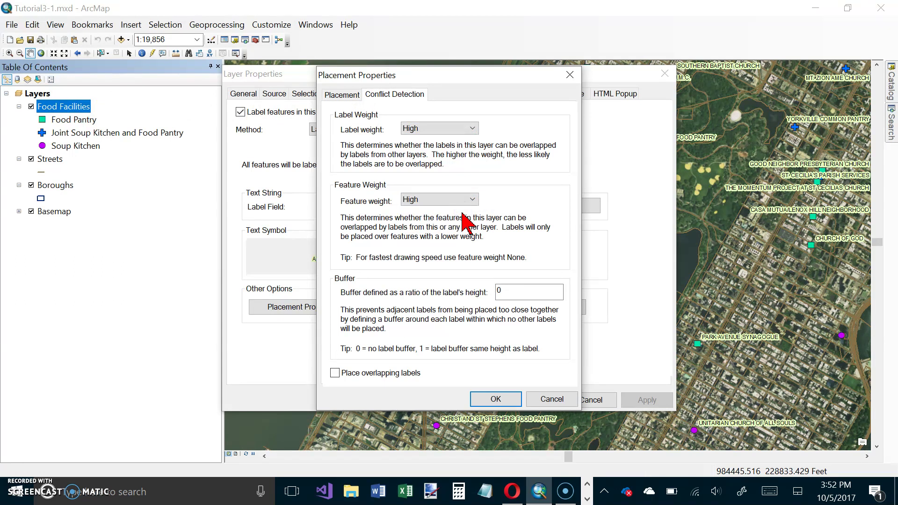
pyautogui.click(493, 397)
pyautogui.click(528, 404)
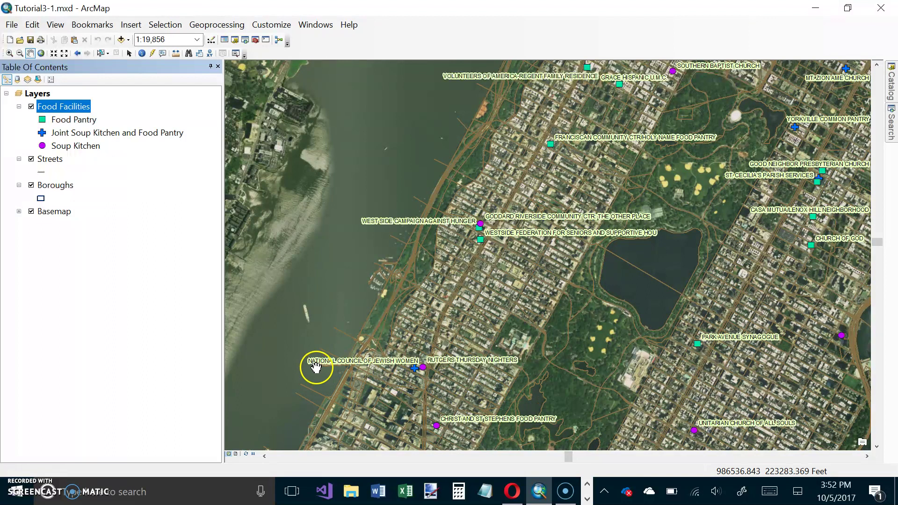
# In the Streets layer's label conflict detection, set the label weight to Medium and the feature weight to Low
pyautogui.rightClick(44, 159)
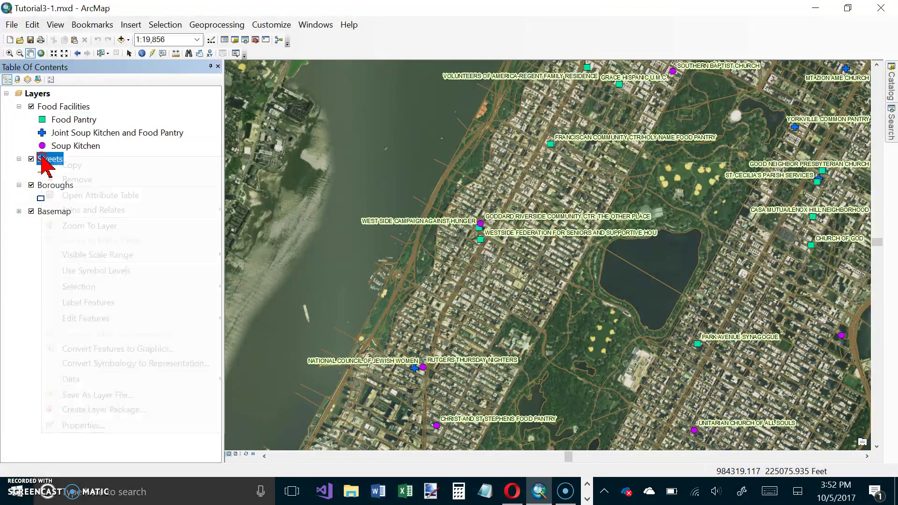
pyautogui.click(83, 425)
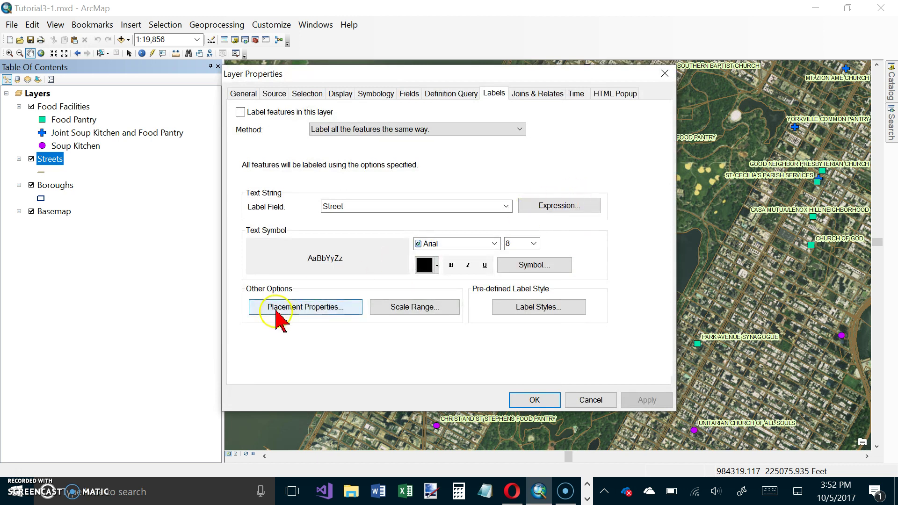
pyautogui.click(321, 234)
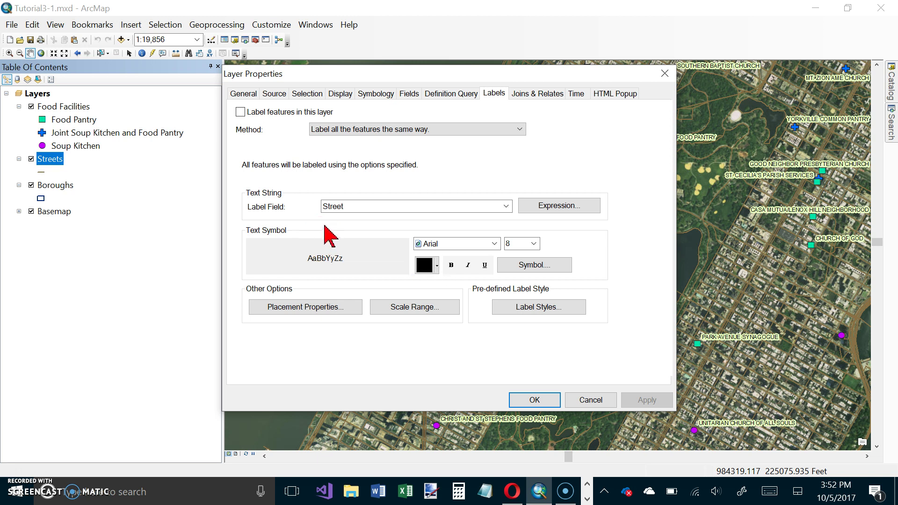
pyautogui.click(379, 225)
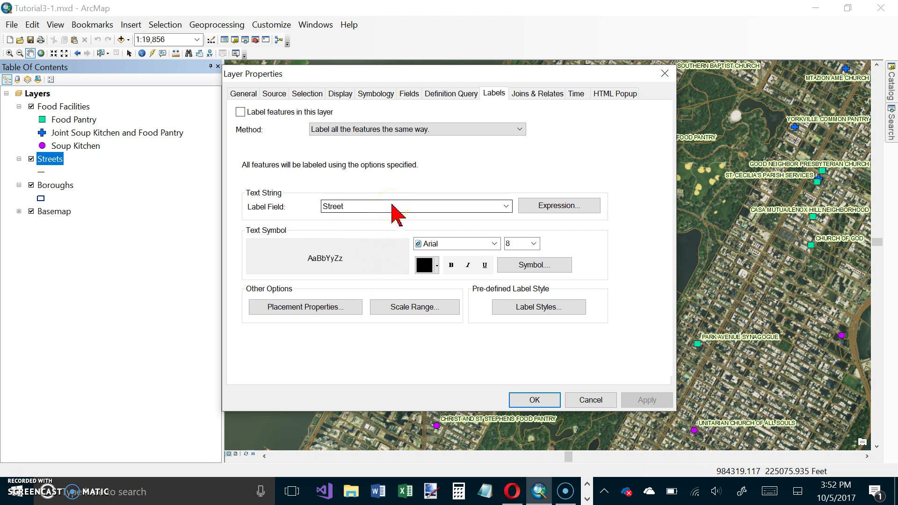
pyautogui.click(357, 314)
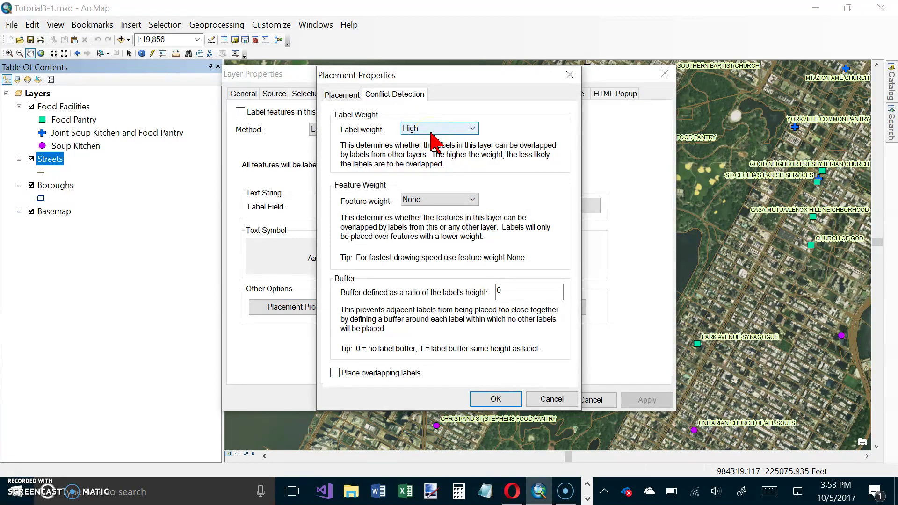
pyautogui.click(473, 129)
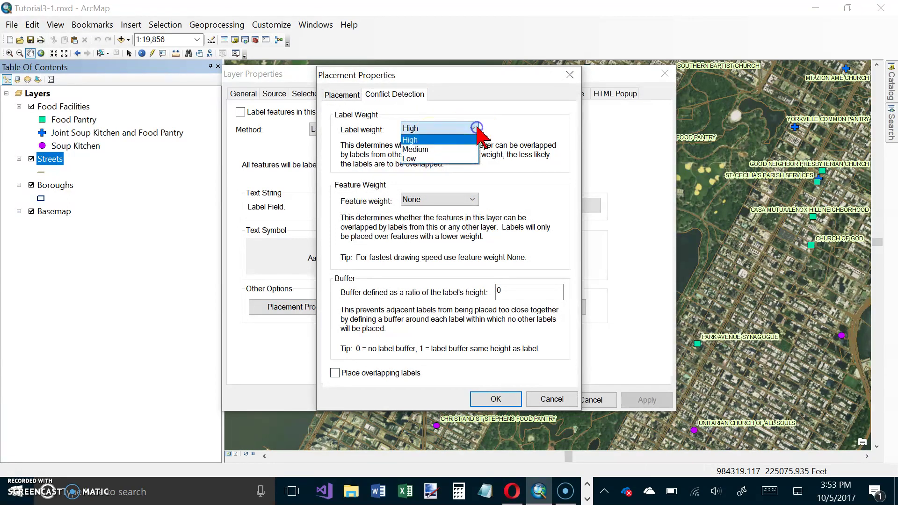
pyautogui.click(464, 149)
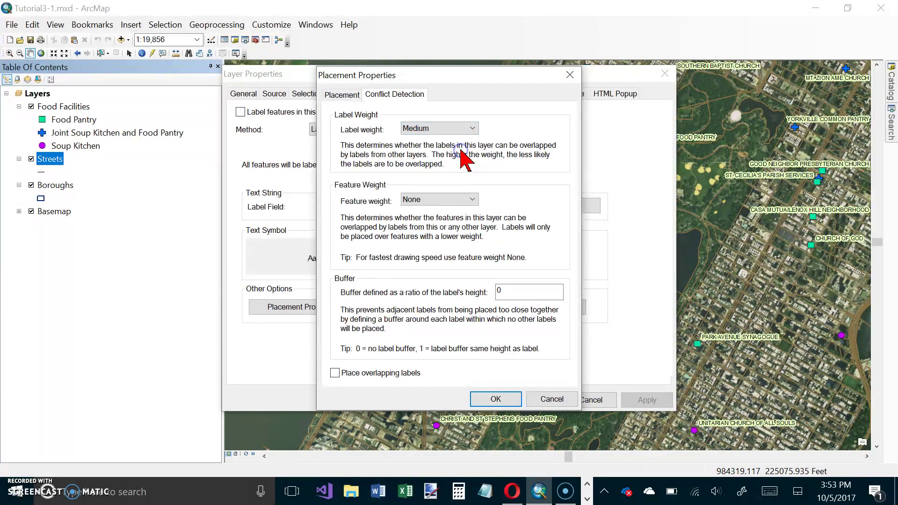
pyautogui.click(472, 200)
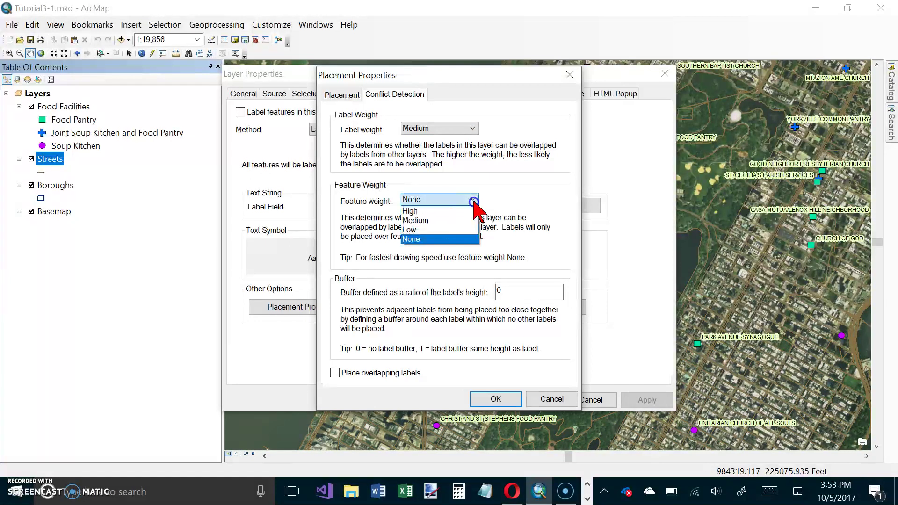
pyautogui.click(473, 229)
pyautogui.click(486, 226)
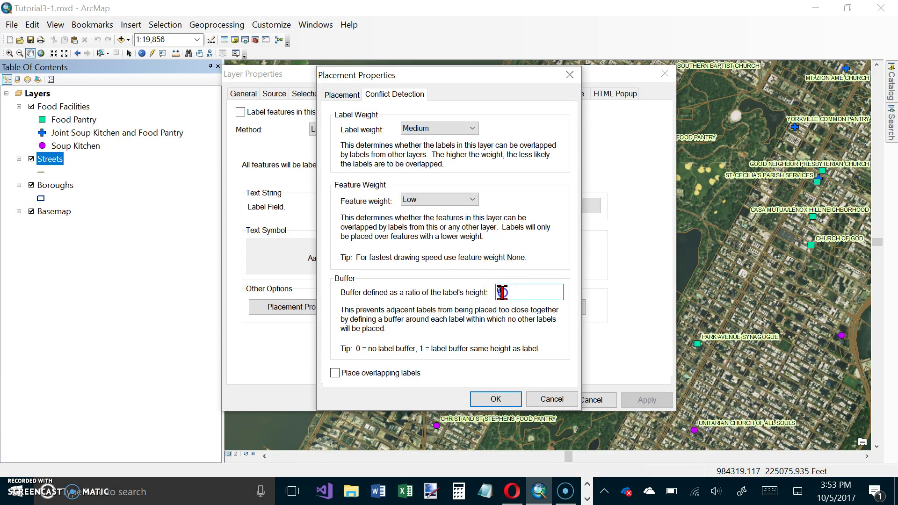
# Set the Streets label buffer to 1 times the label's height and accept the layer properties
pyautogui.moveTo(499, 291); pyautogui.dragTo(486, 293)
pyautogui.write('1')
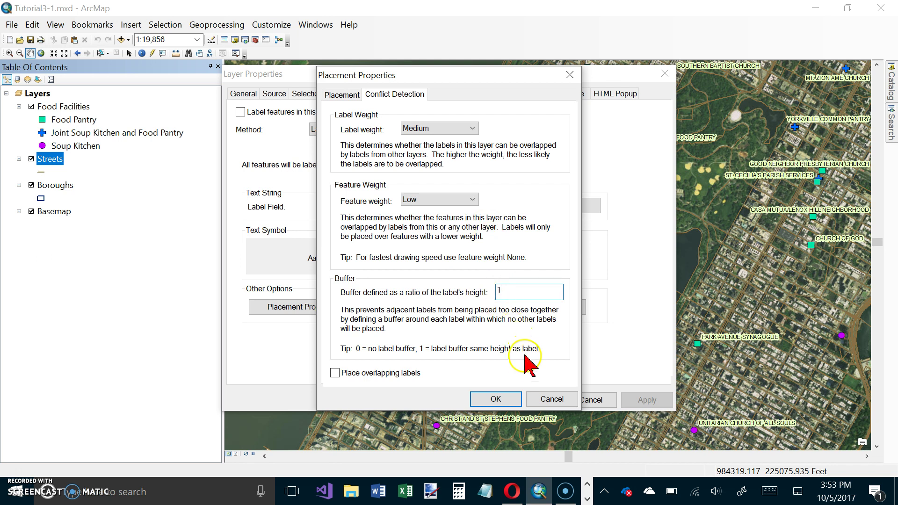
pyautogui.click(501, 400)
pyautogui.click(519, 401)
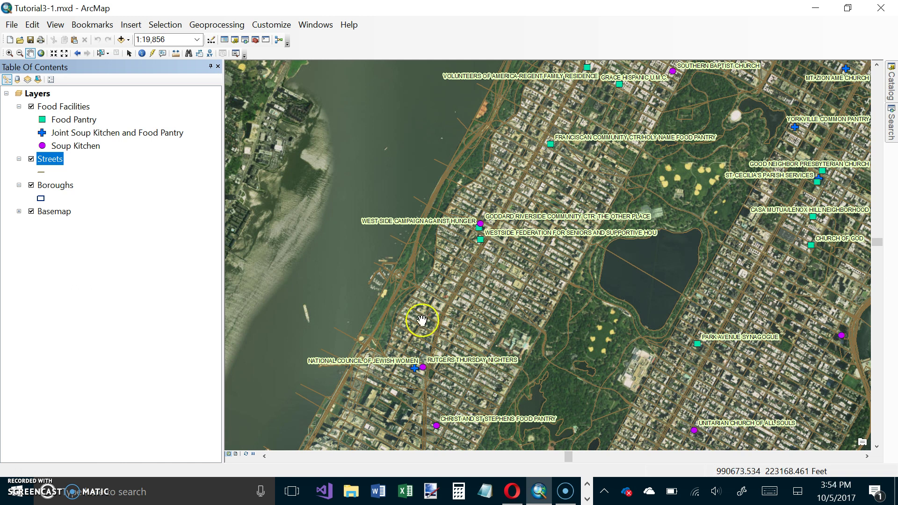
# Turn off the visibility of all fields in the Food Facilities layer properties
pyautogui.rightClick(77, 108)
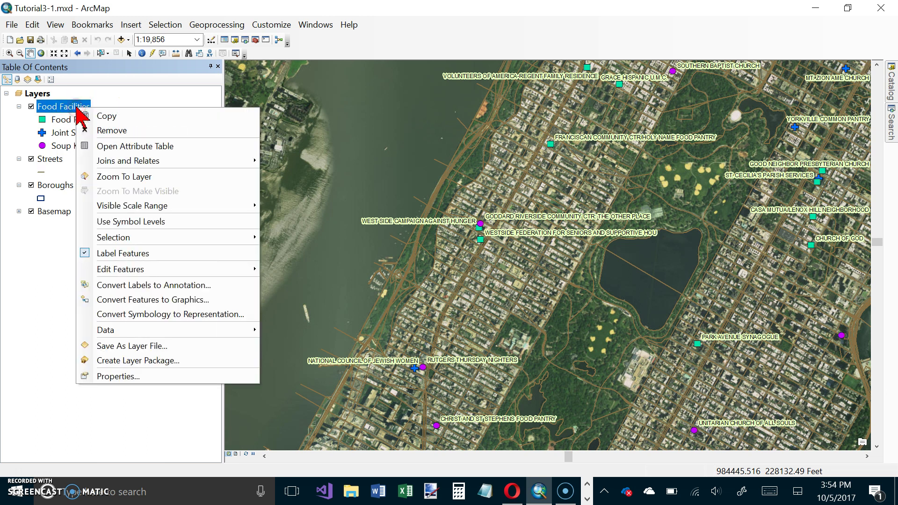
pyautogui.click(116, 375)
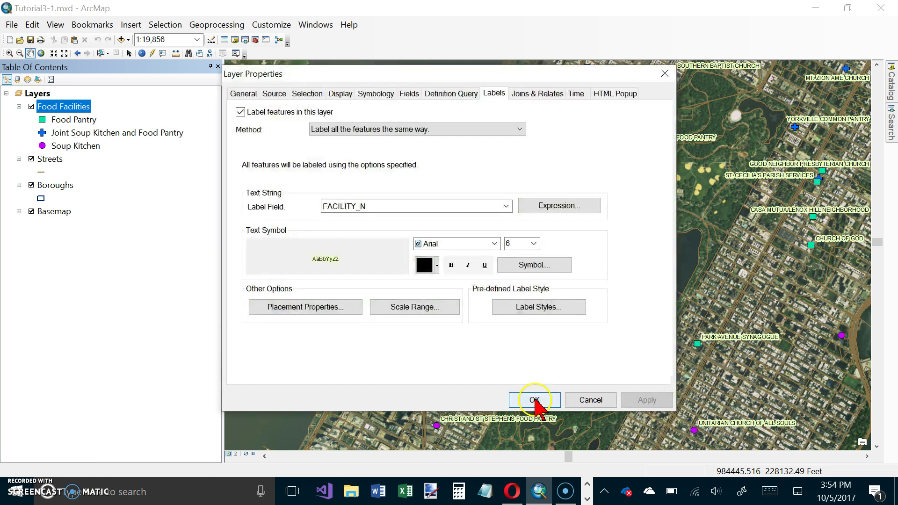
pyautogui.click(403, 93)
pyautogui.click(403, 125)
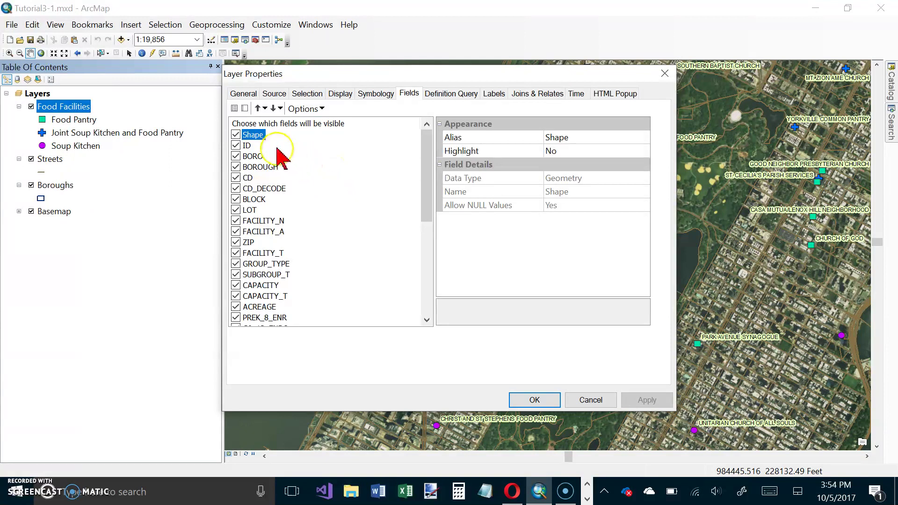
pyautogui.click(245, 109)
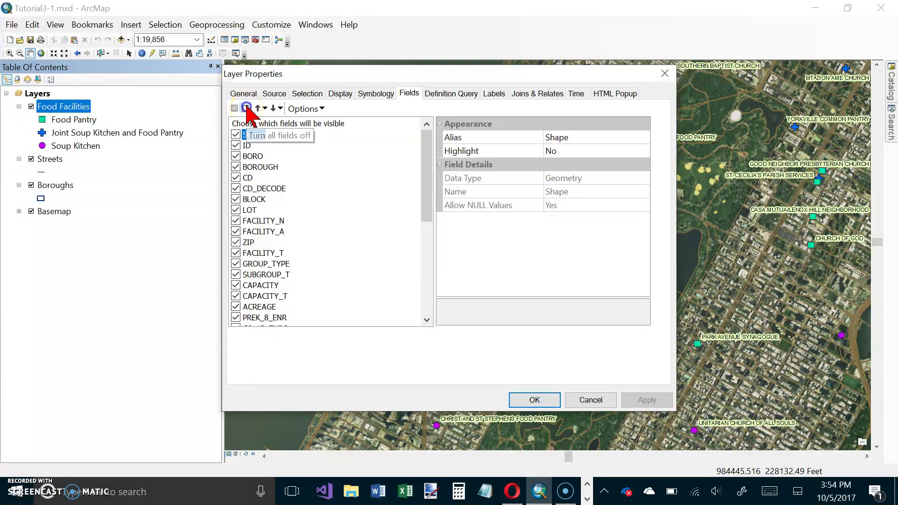
pyautogui.click(245, 108)
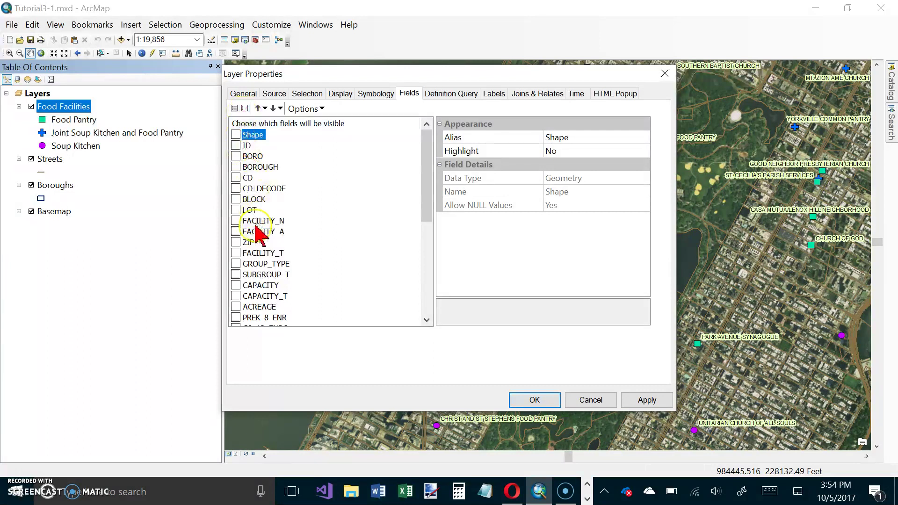
# Make only the FACILITY_N, FACILITY_A, ZIP and Factype__1 fields of Food Facilities visible
pyautogui.click(236, 221)
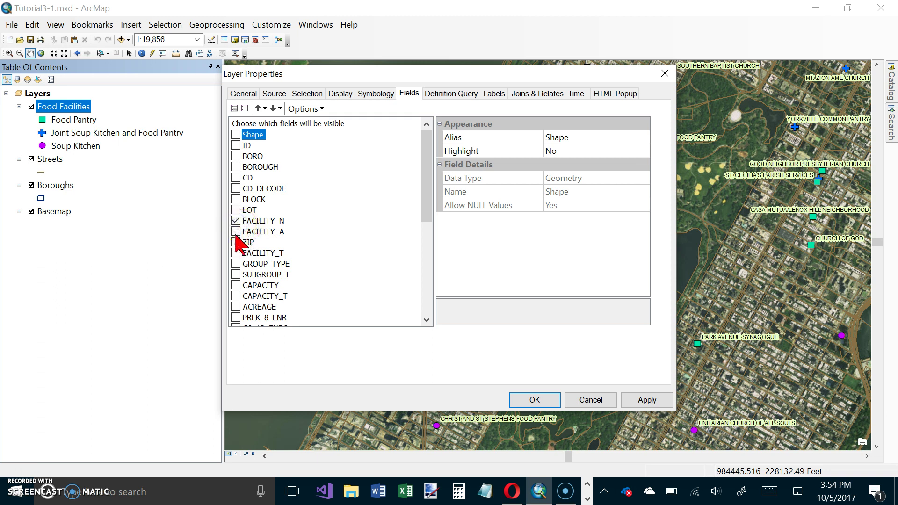
pyautogui.click(236, 232)
pyautogui.click(236, 242)
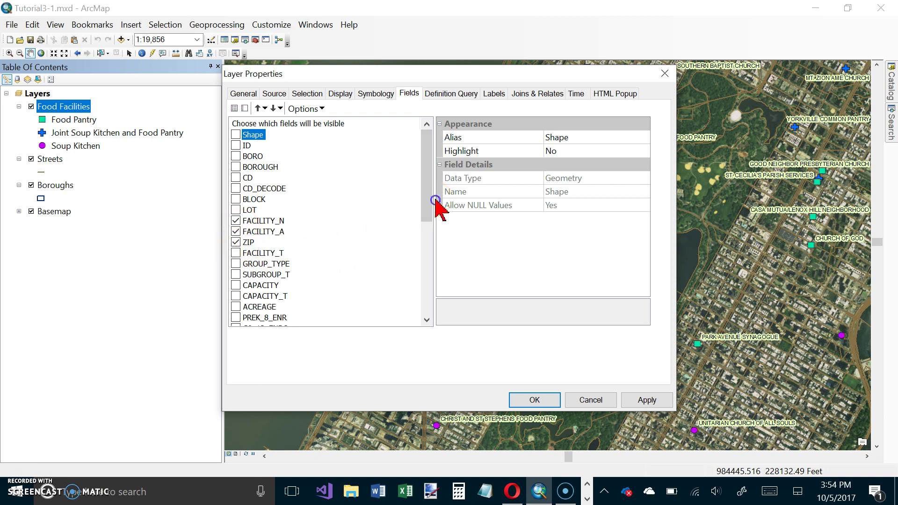
pyautogui.click(427, 278)
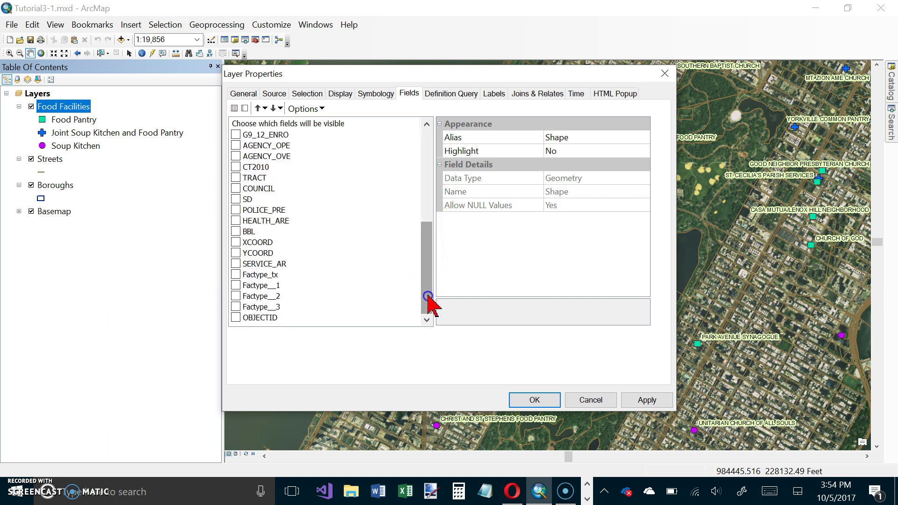
pyautogui.click(235, 285)
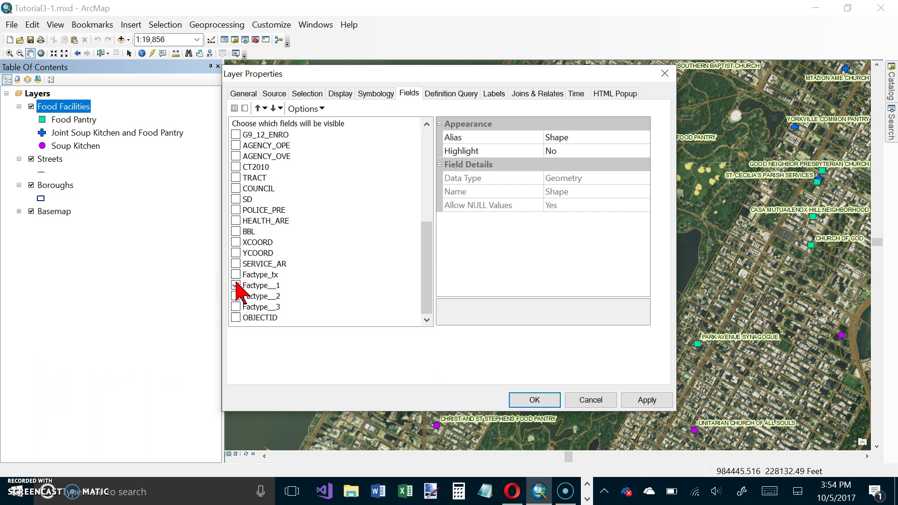
pyautogui.click(264, 274)
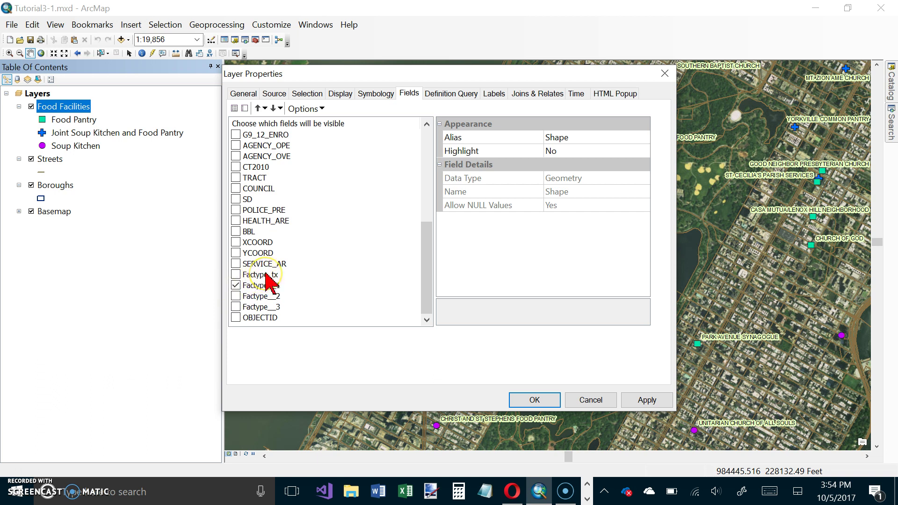
# Give the FACILITY_N field the alias Name
pyautogui.click(429, 139)
pyautogui.click(272, 221)
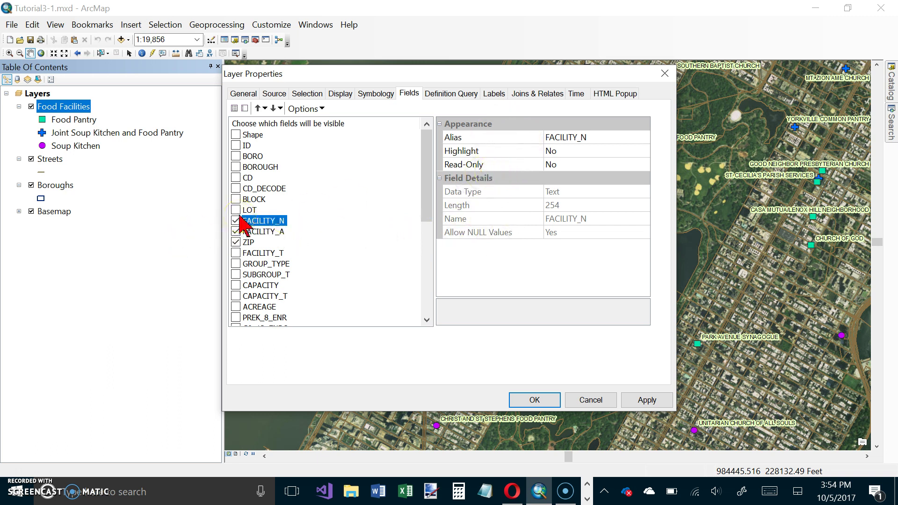
pyautogui.moveTo(648, 139); pyautogui.dragTo(542, 137)
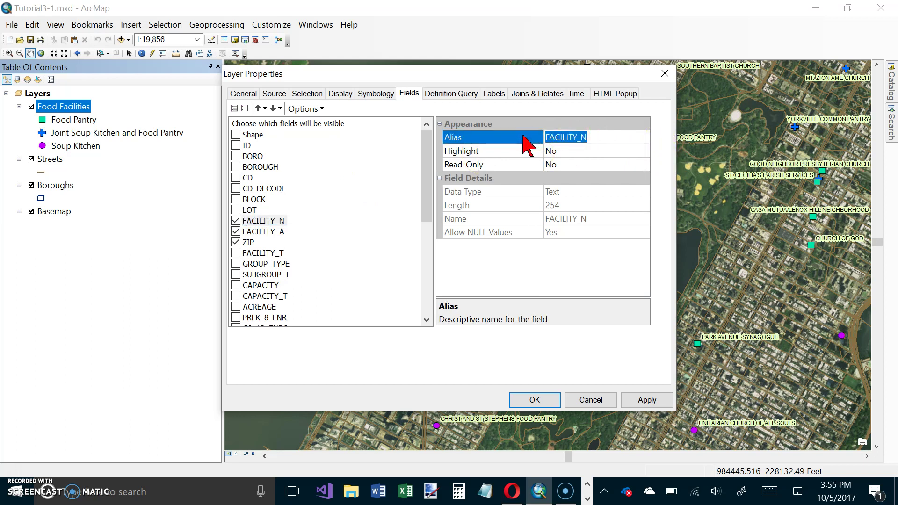
pyautogui.write('Name')
pyautogui.click(523, 136)
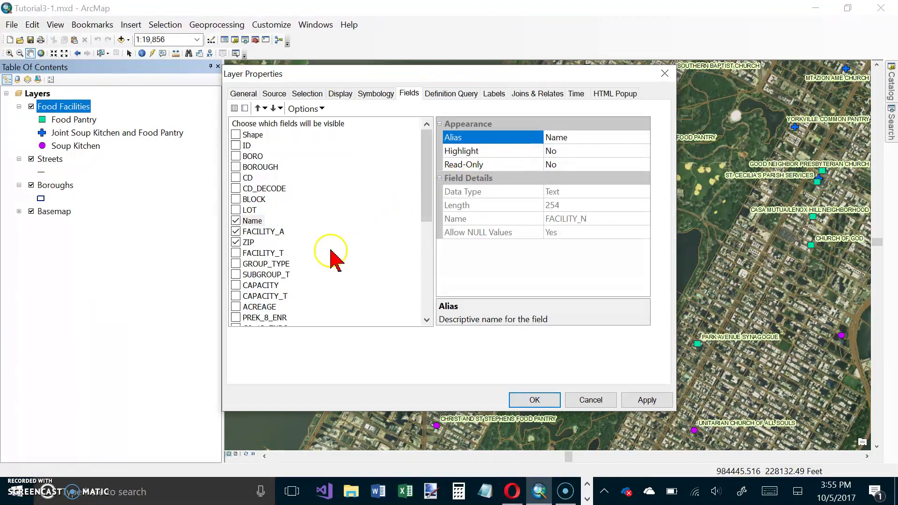
# Give the FACILITY_A field of Food Facilities the alias Address
pyautogui.click(236, 242)
pyautogui.click(260, 231)
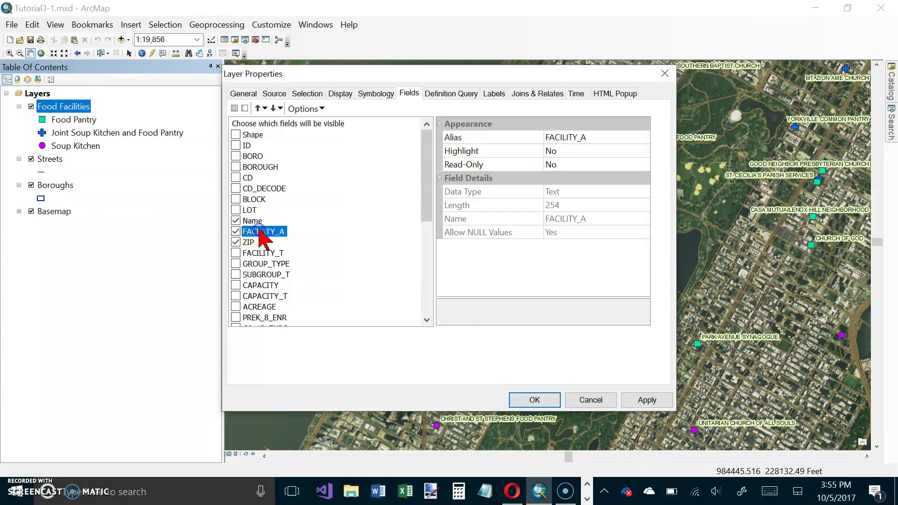
pyautogui.click(591, 137)
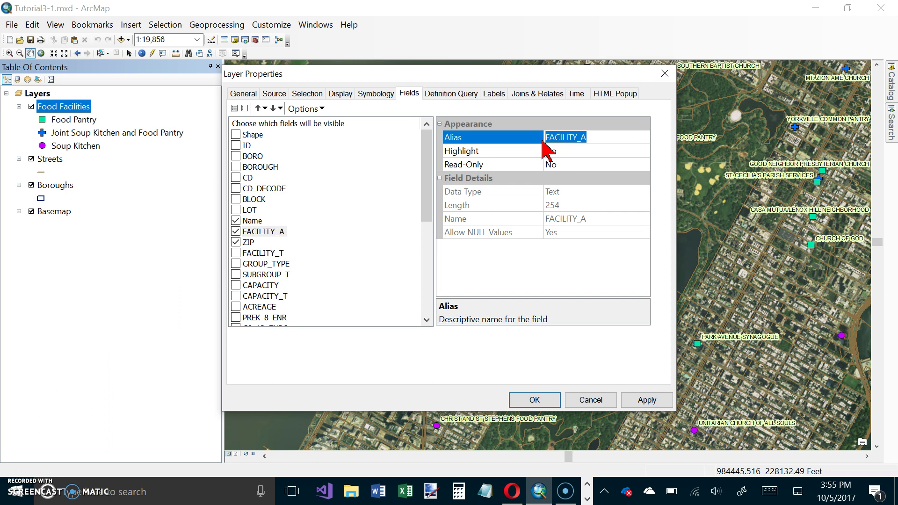
pyautogui.write('Address')
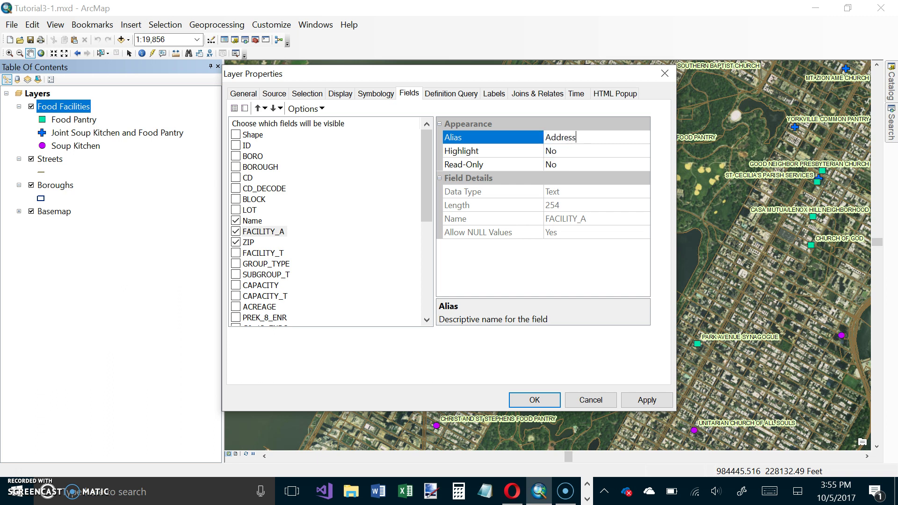
pyautogui.press('Return')
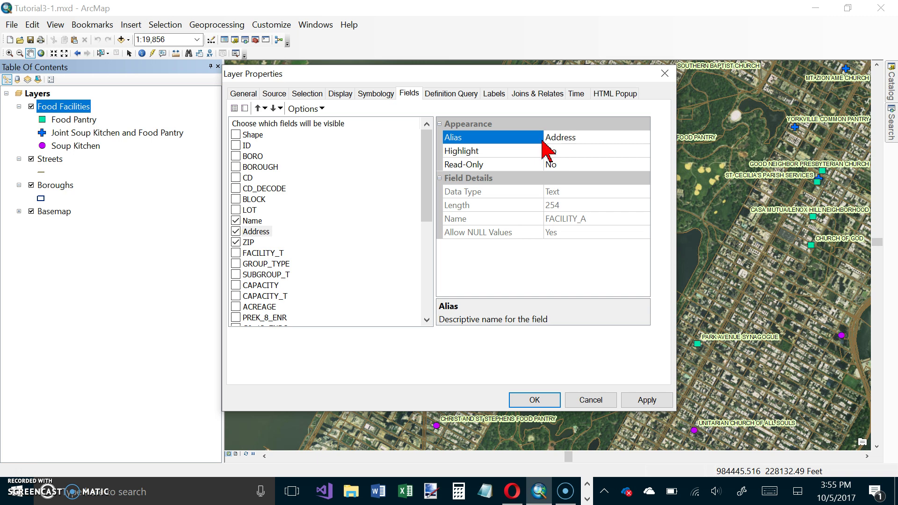
pyautogui.click(538, 139)
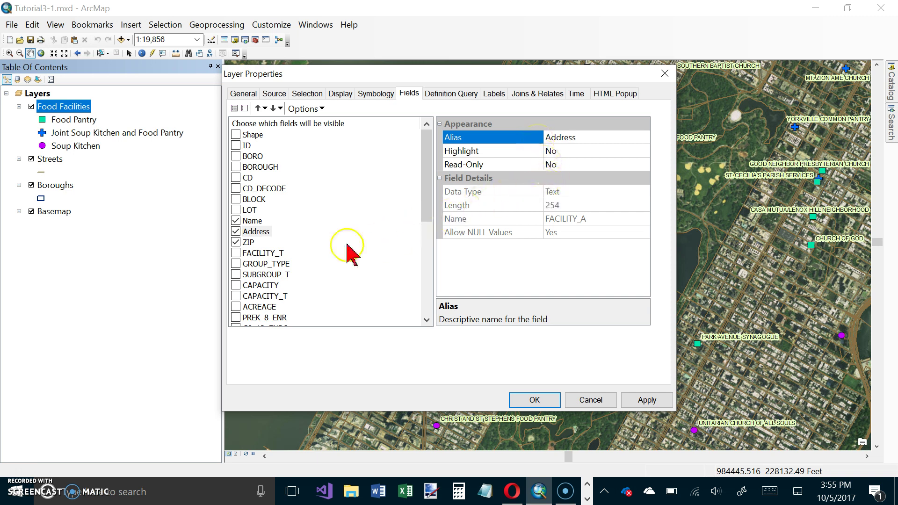
# Give the ZIP field of Food Facilities the alias ZIP Code
pyautogui.click(248, 242)
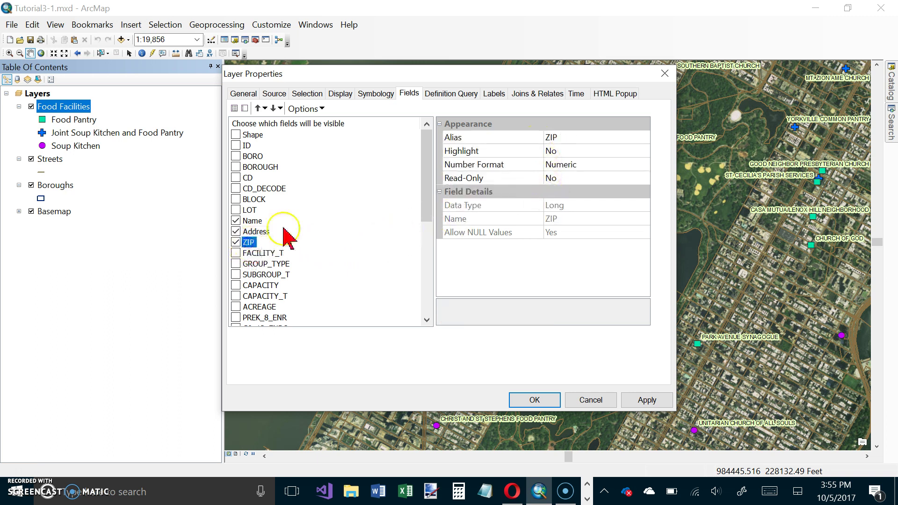
pyautogui.click(571, 137)
pyautogui.write('Code')
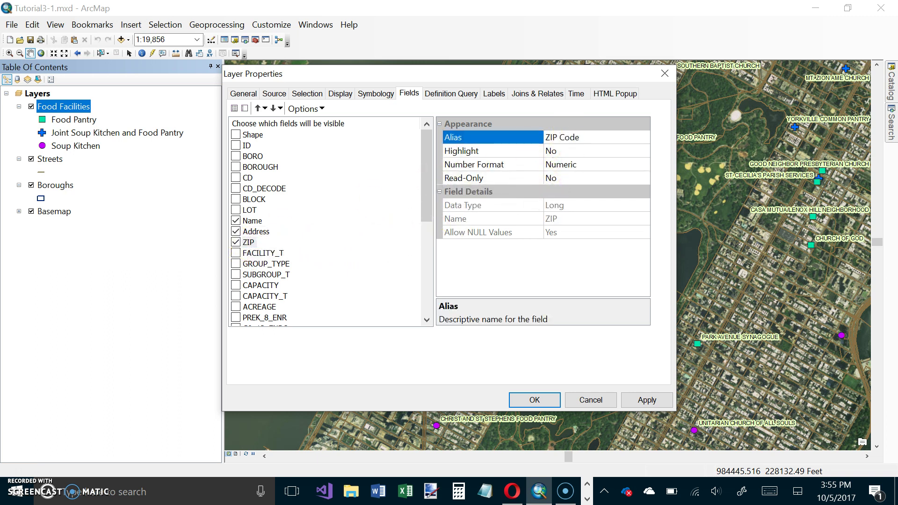
pyautogui.press('Return')
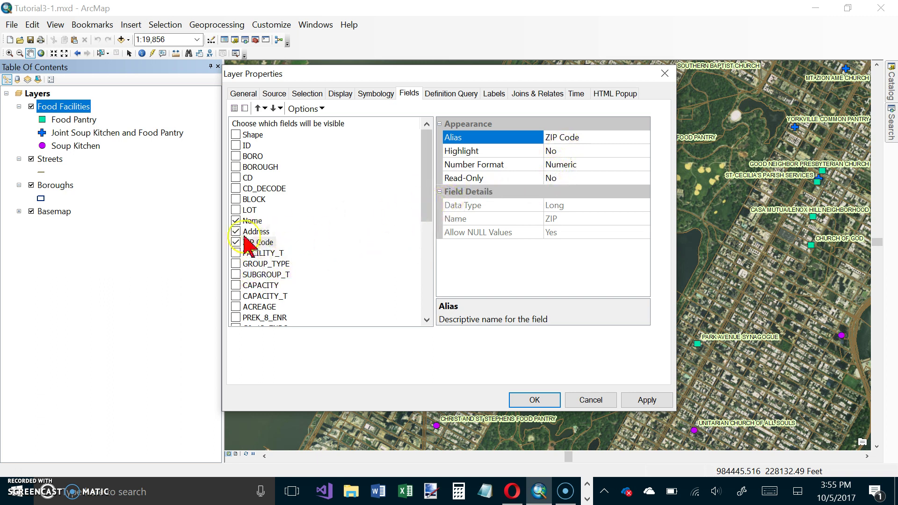
pyautogui.click(255, 231)
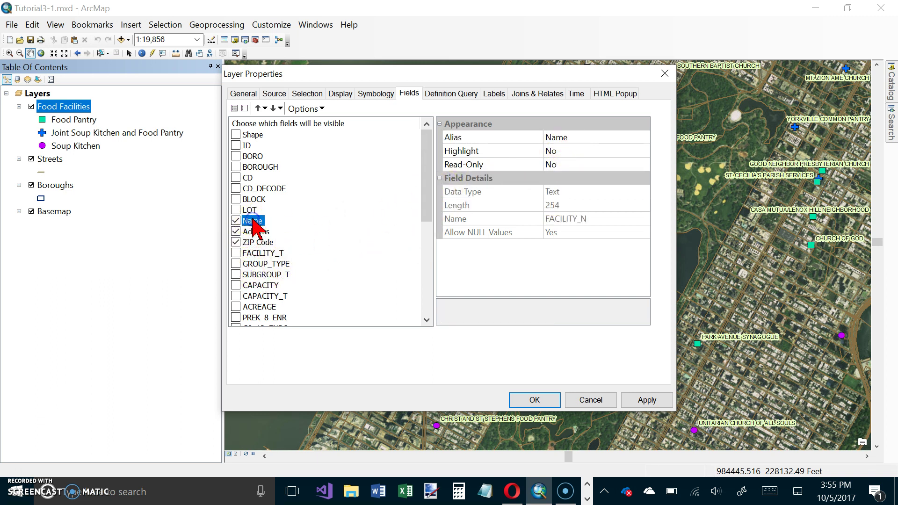
pyautogui.click(258, 243)
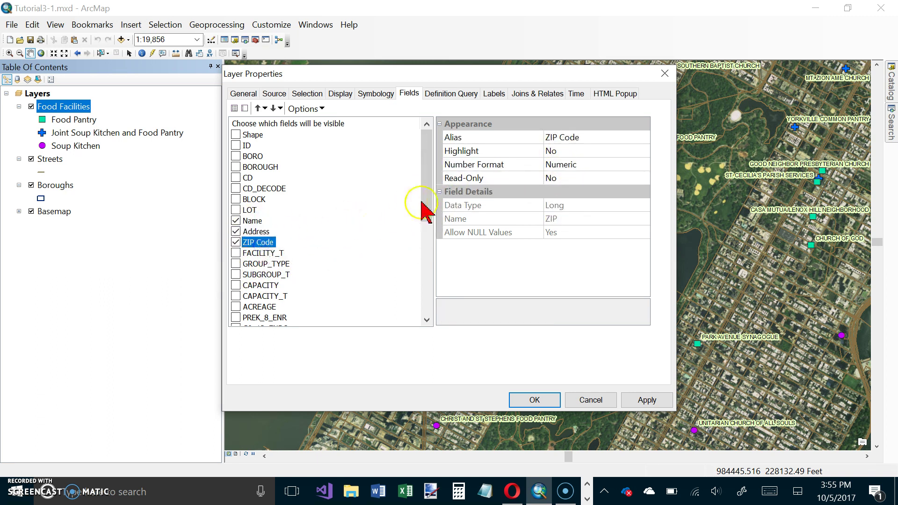
# Give the Factype__1 field of Food Facilities the alias Type and accept the layer properties
pyautogui.moveTo(428, 200); pyautogui.dragTo(427, 309)
pyautogui.click(265, 286)
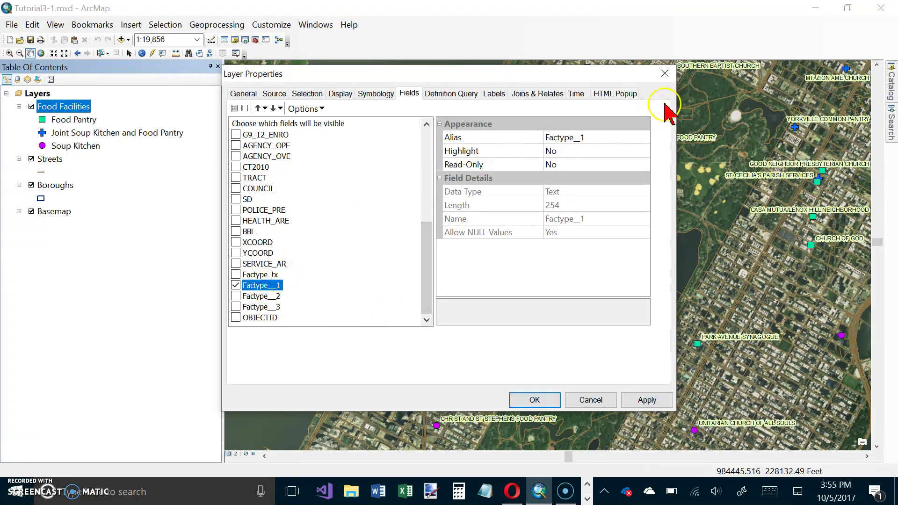
pyautogui.click(617, 138)
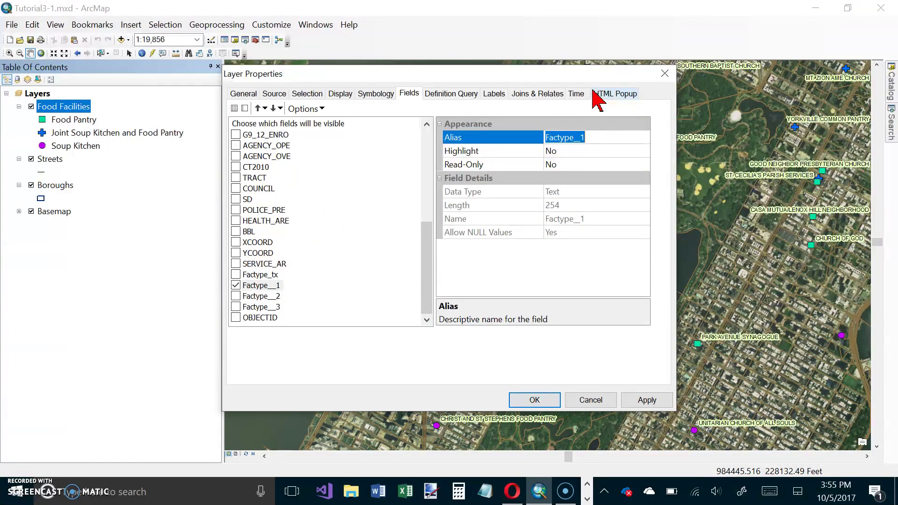
pyautogui.write('Type')
pyautogui.press('Return')
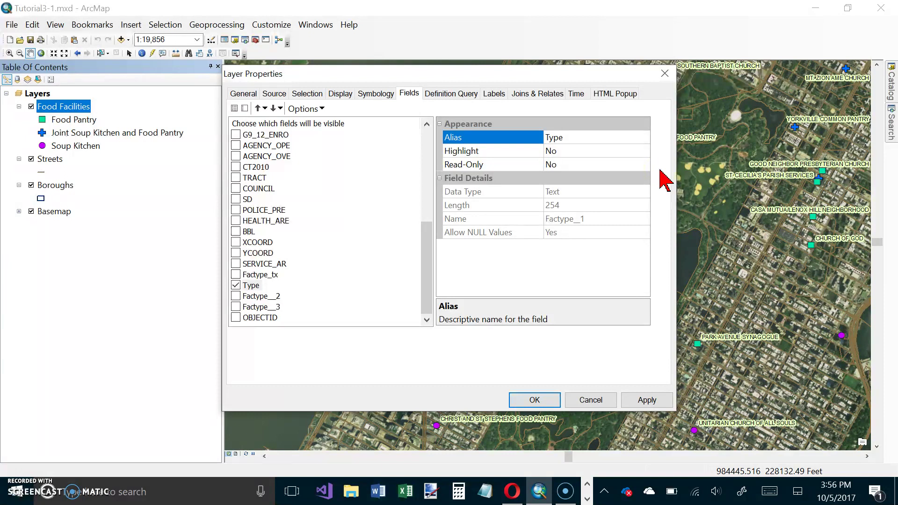
pyautogui.click(544, 400)
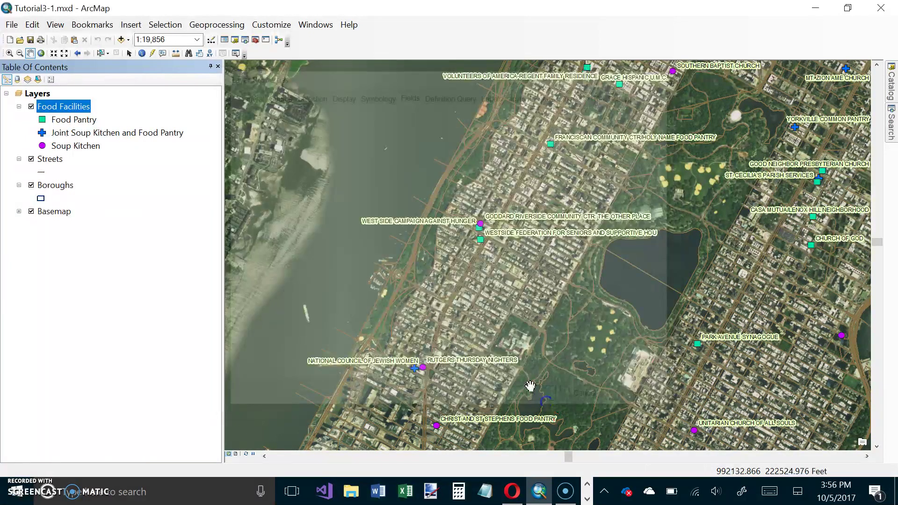
# Turn off all fields in the Streets layer properties and make only the Street field visible
pyautogui.click(52, 159)
pyautogui.rightClick(55, 159)
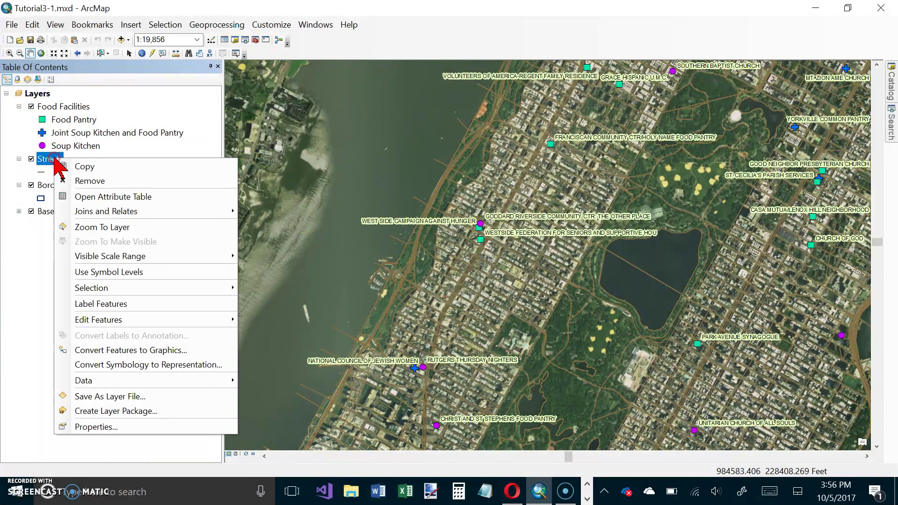
pyautogui.click(99, 426)
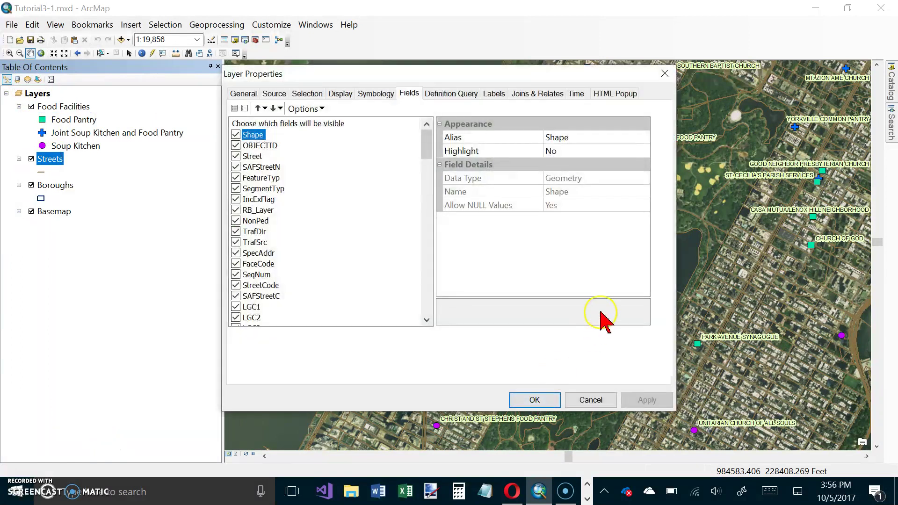
pyautogui.click(245, 108)
pyautogui.click(244, 109)
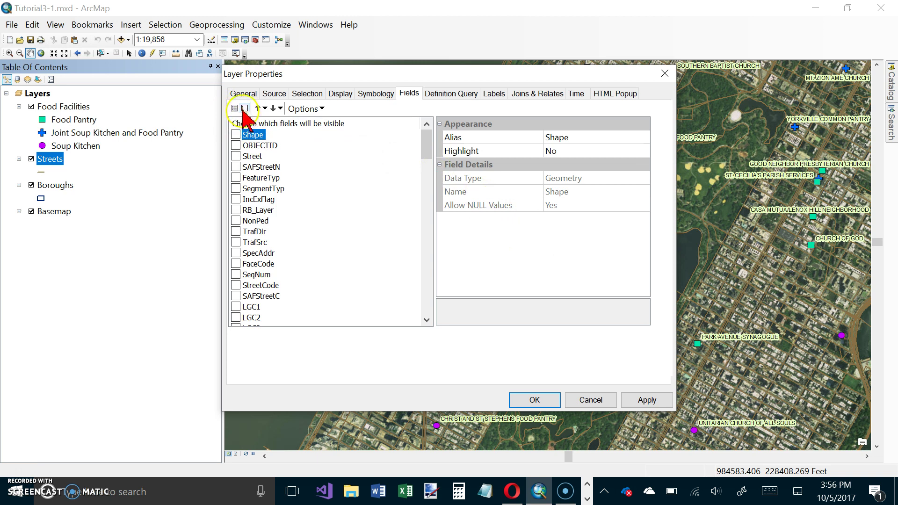
pyautogui.click(235, 157)
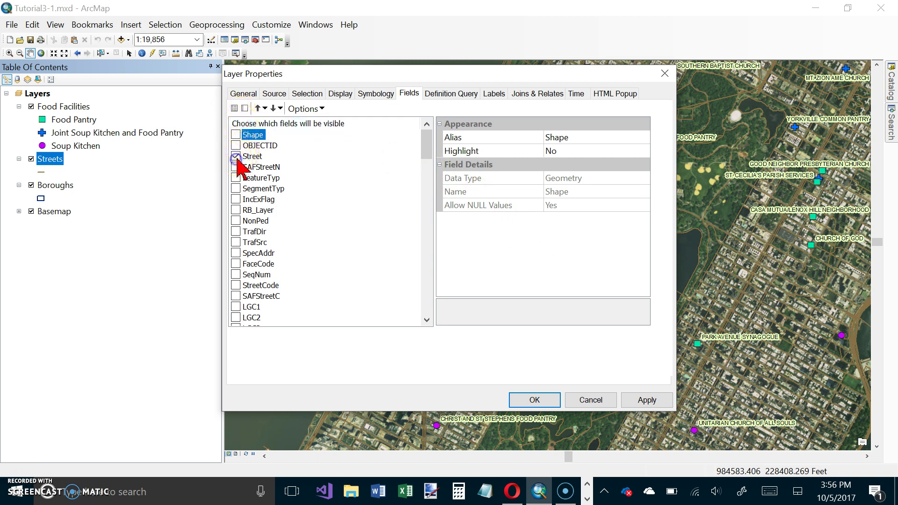
# Give the Shape field of Streets the alias Name and accept the layer properties
pyautogui.click(568, 136)
pyautogui.doubleClick(568, 137)
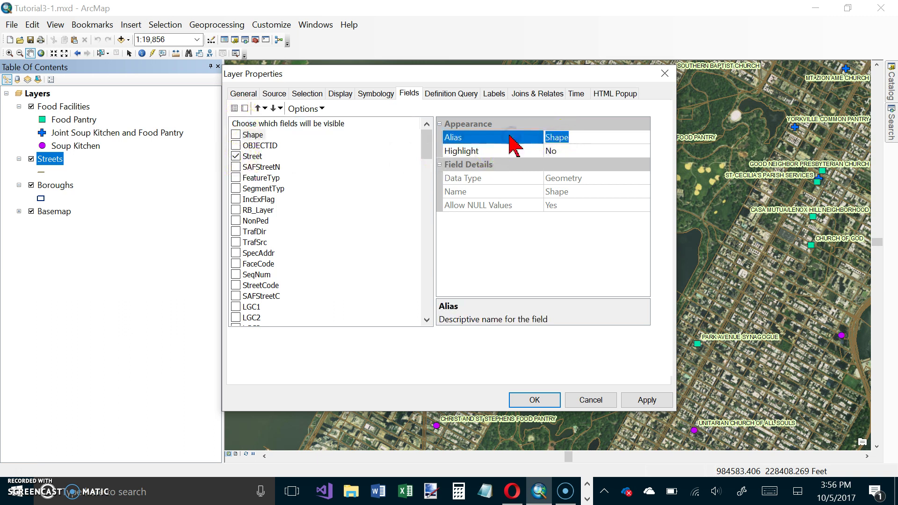
pyautogui.write('Name')
pyautogui.press('Return')
pyautogui.click(530, 140)
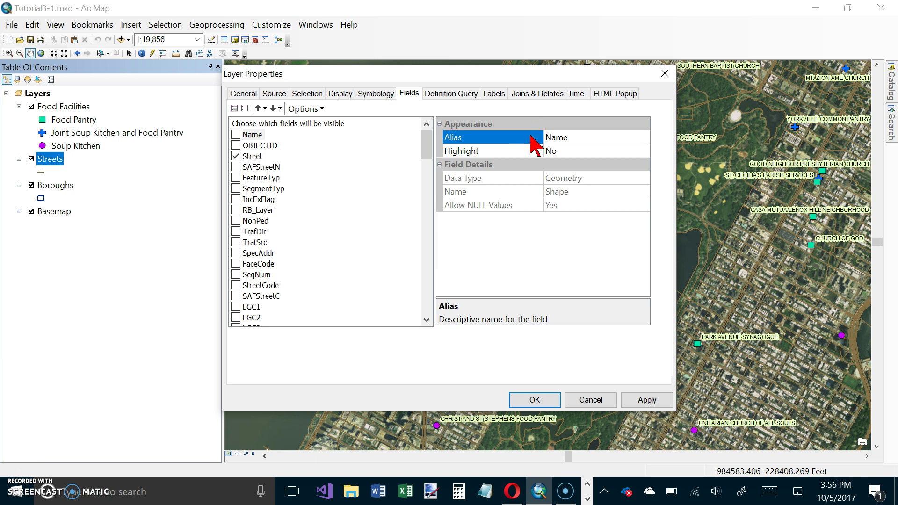
pyautogui.click(533, 402)
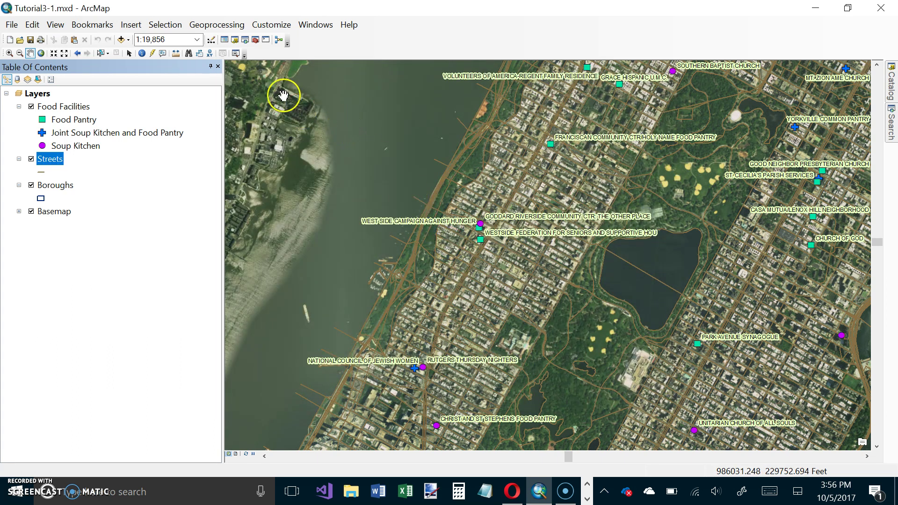
# Identify a street feature near the Goddard Riverside Community Ctr label to check its displayed fields, and close the results
pyautogui.click(142, 53)
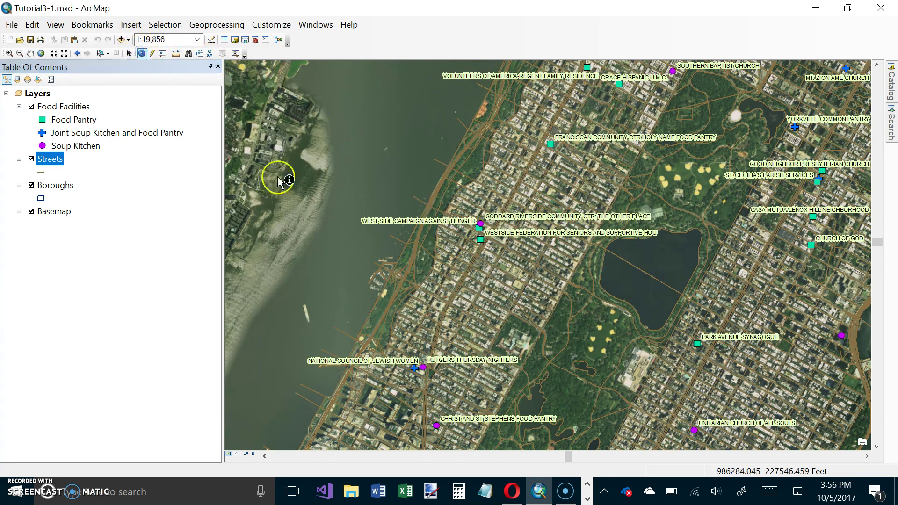
pyautogui.click(538, 219)
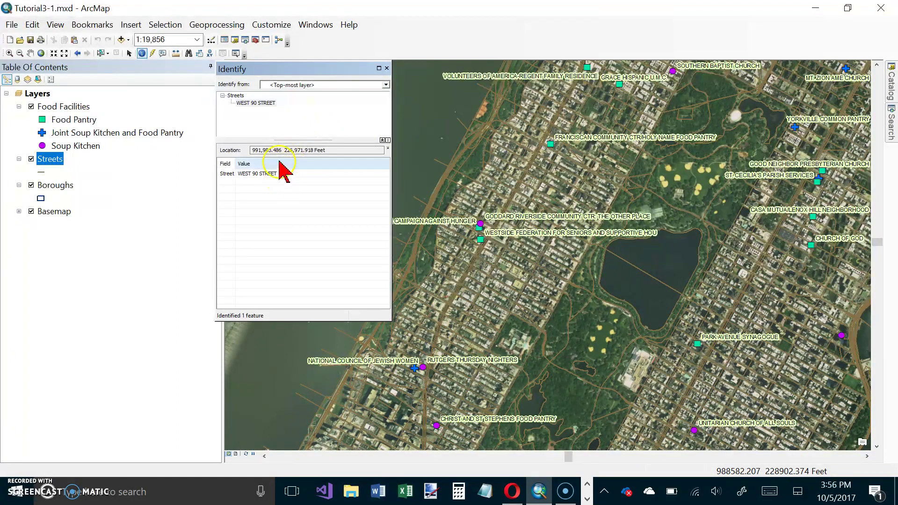
pyautogui.click(387, 69)
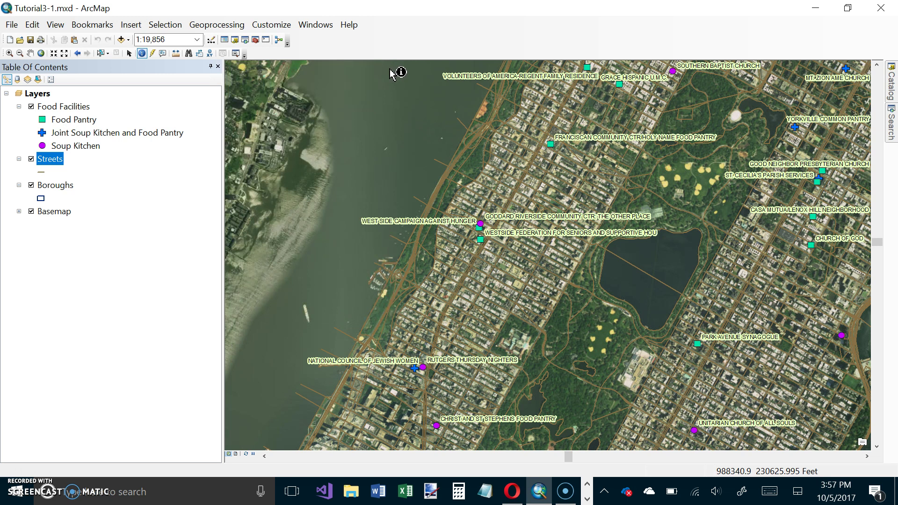
pyautogui.click(26, 482)
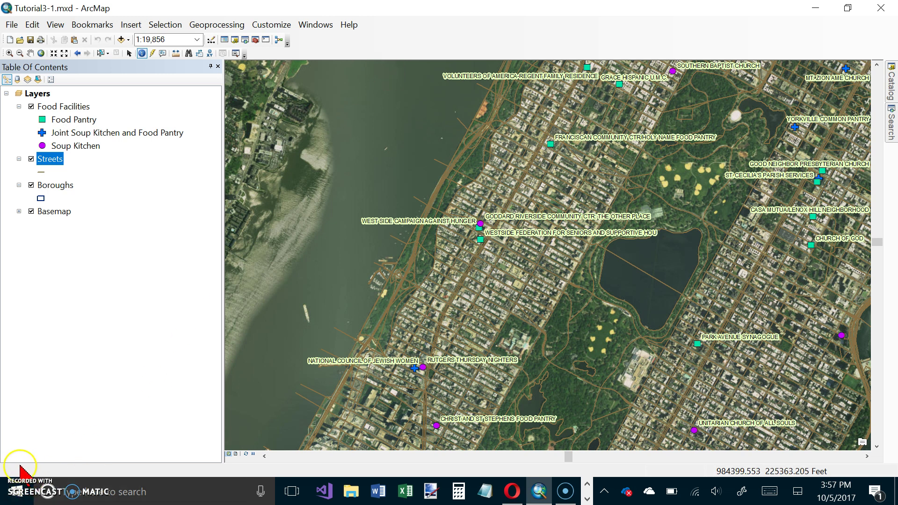